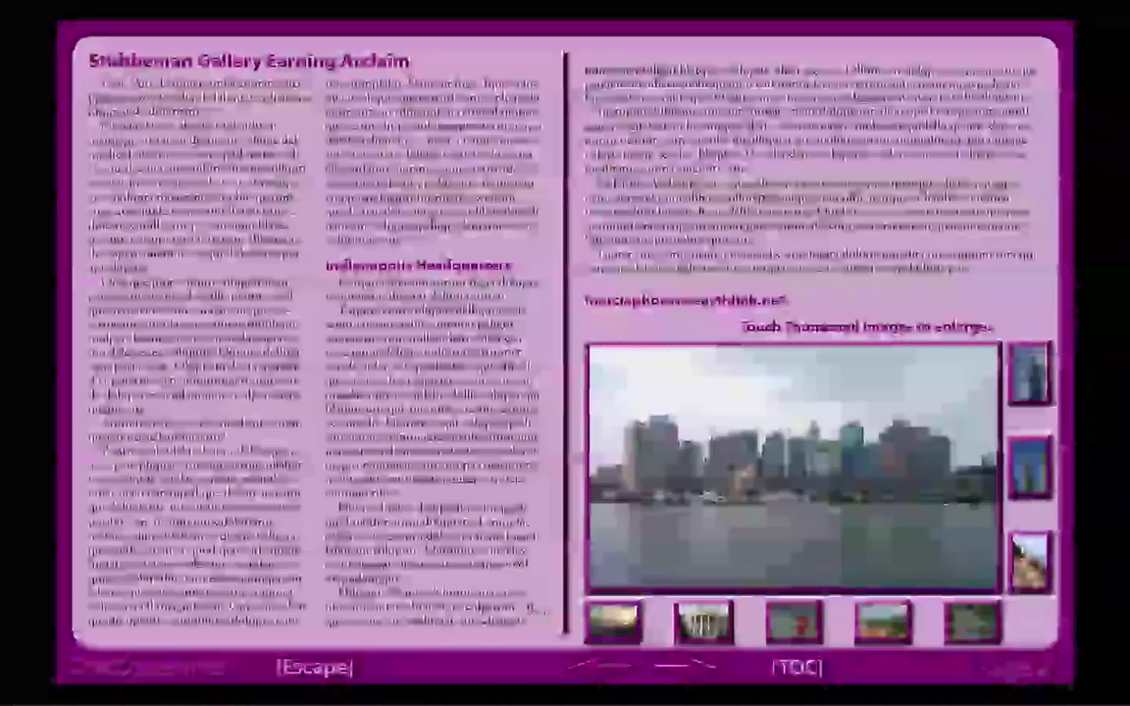
Step: Preview the enlarged sunset, White House and cactus photo popups
left_click(606, 615)
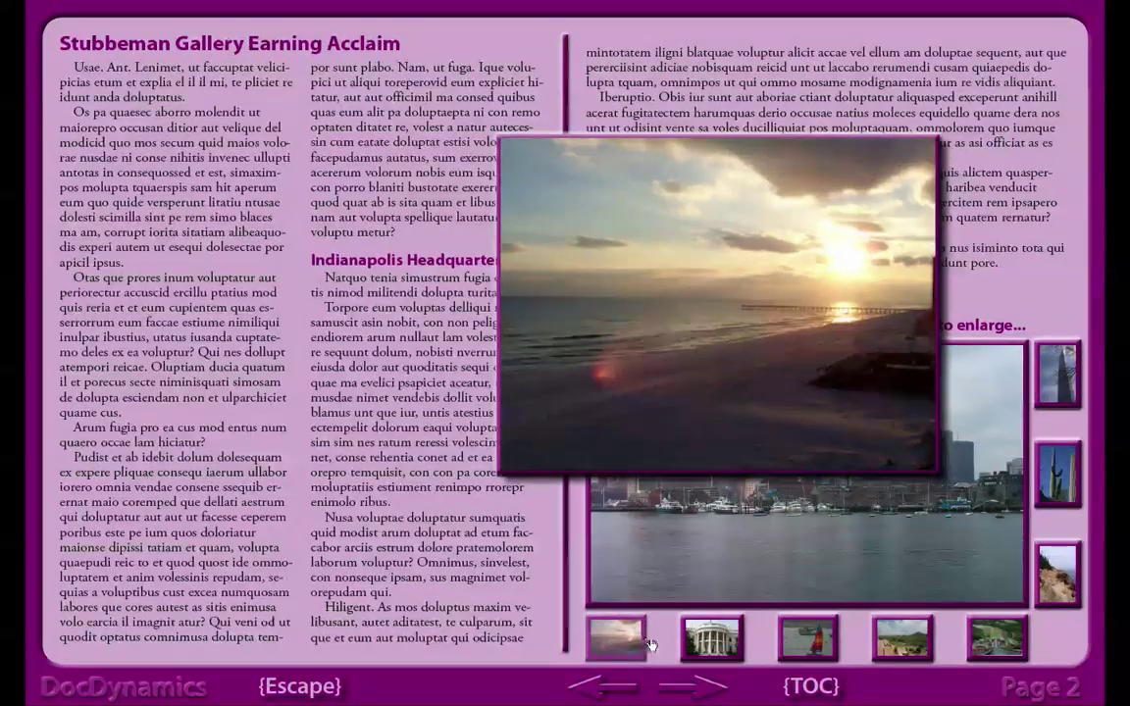
left_click(708, 642)
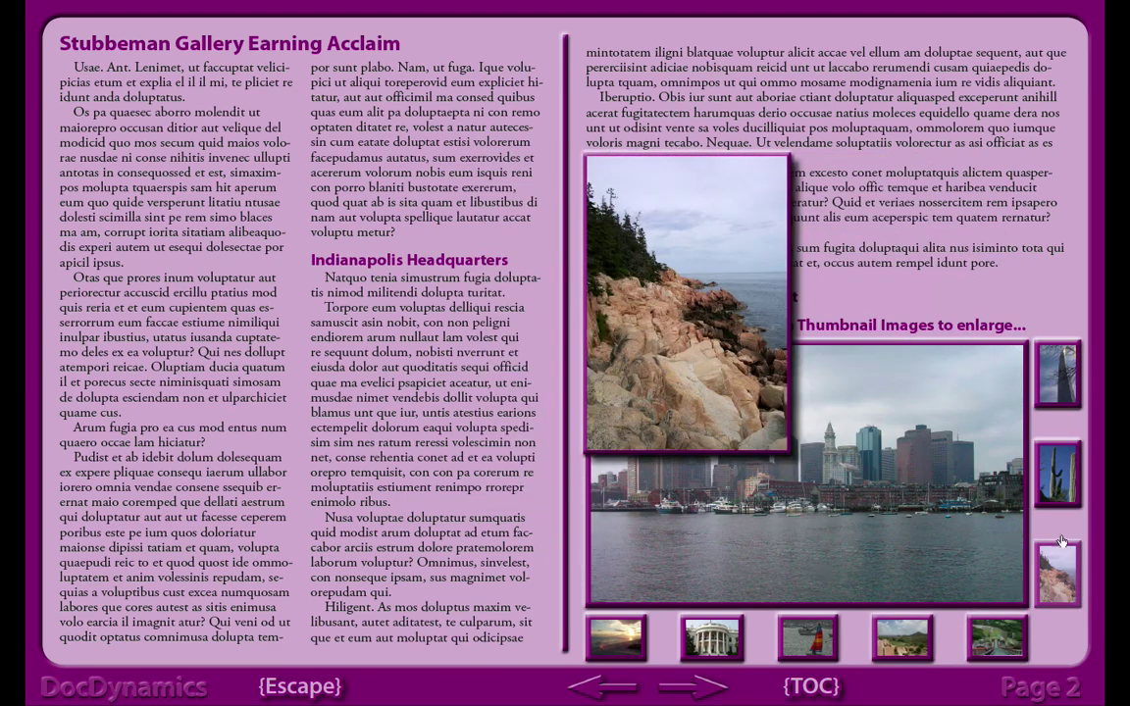
left_click(1061, 488)
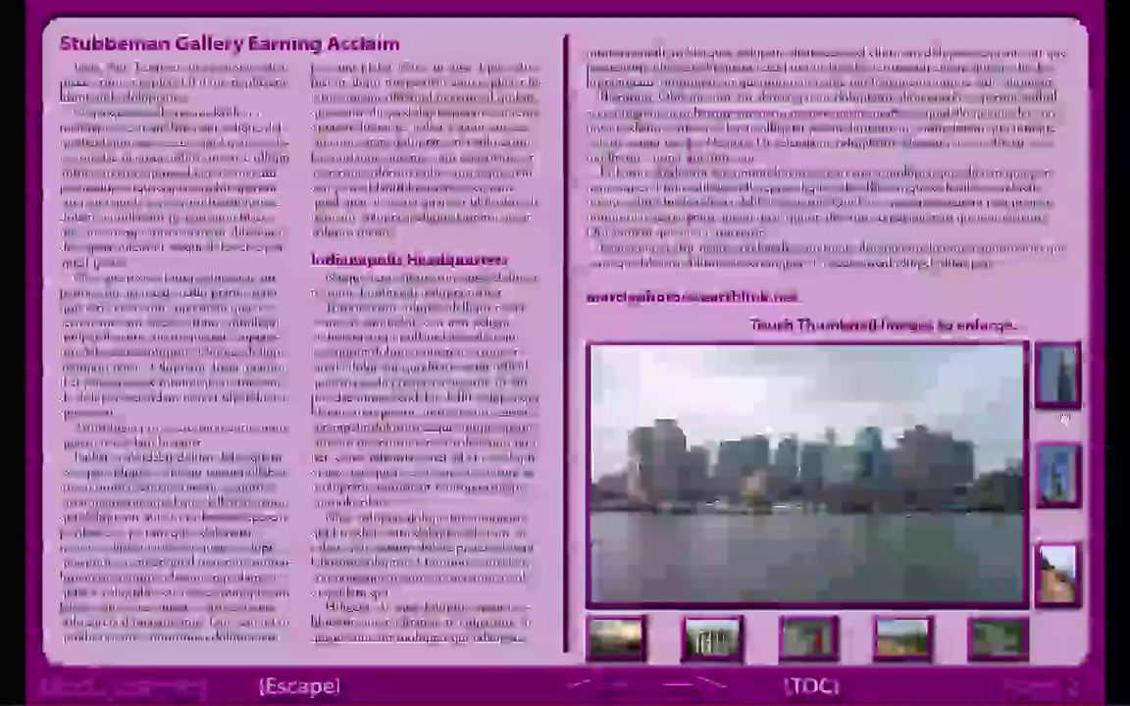
Step: Try the FrameRoll object style on the sunset thumbnail, then restore FrameReg
mouse_move(1059, 373)
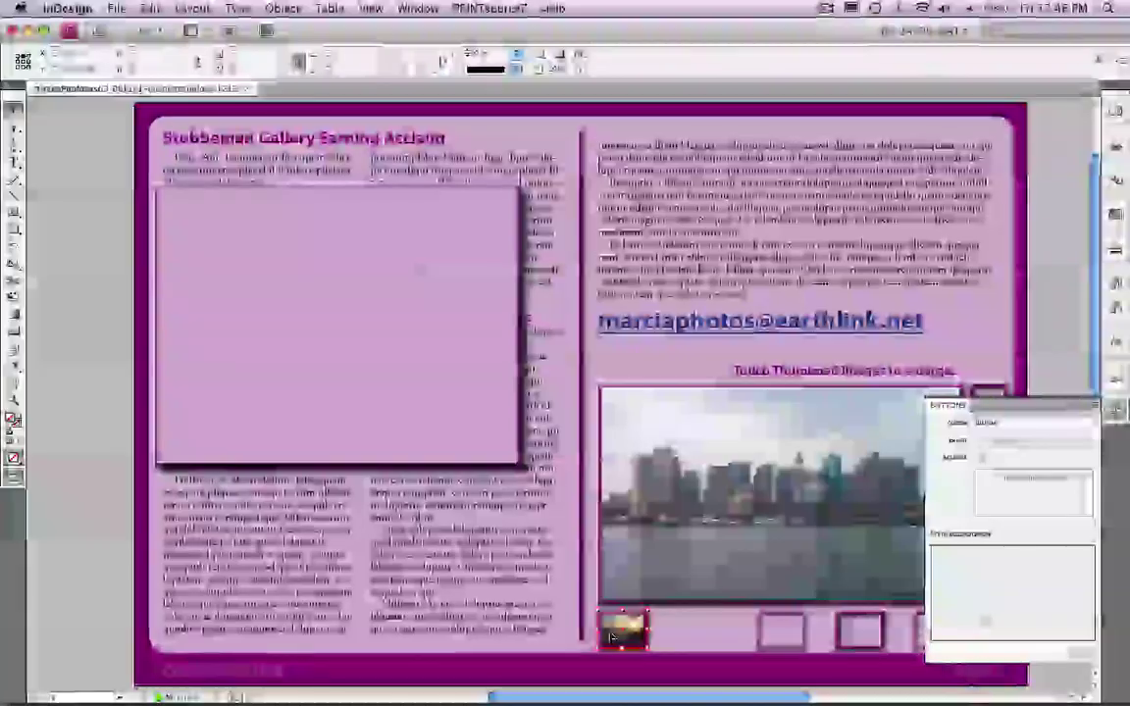
left_click(1115, 376)
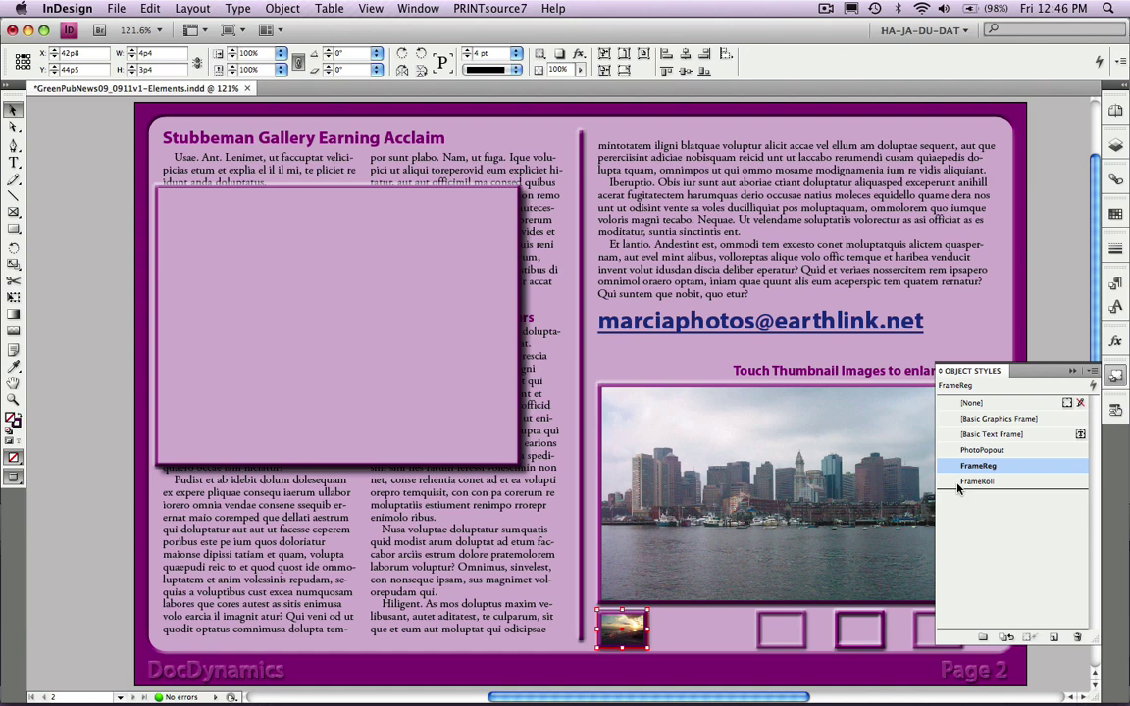
left_click(961, 481)
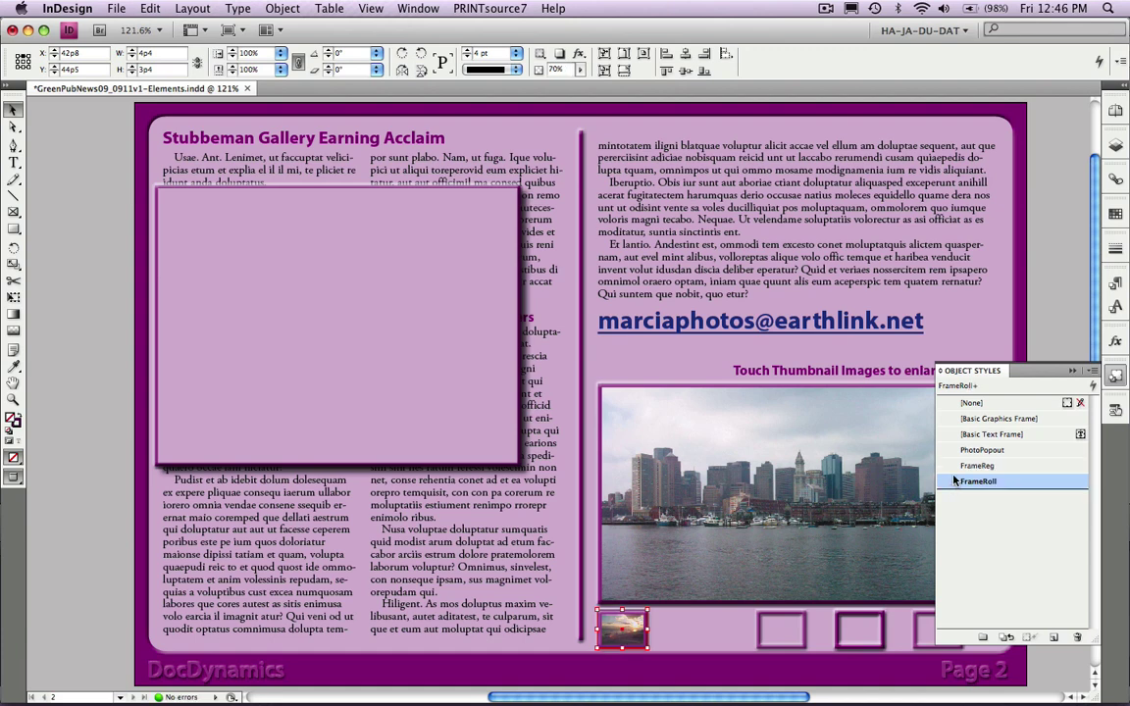
left_click(955, 472)
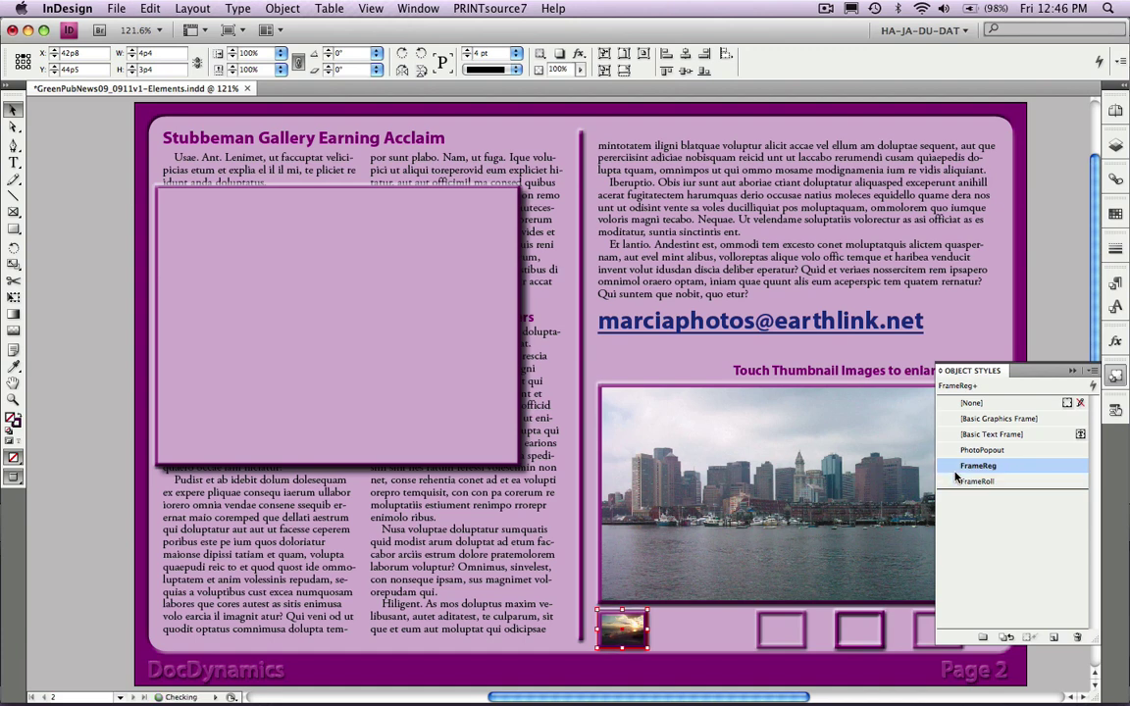
Step: Place Pensacola.jpg into the large empty popup frame, then deselect it
left_click(498, 343)
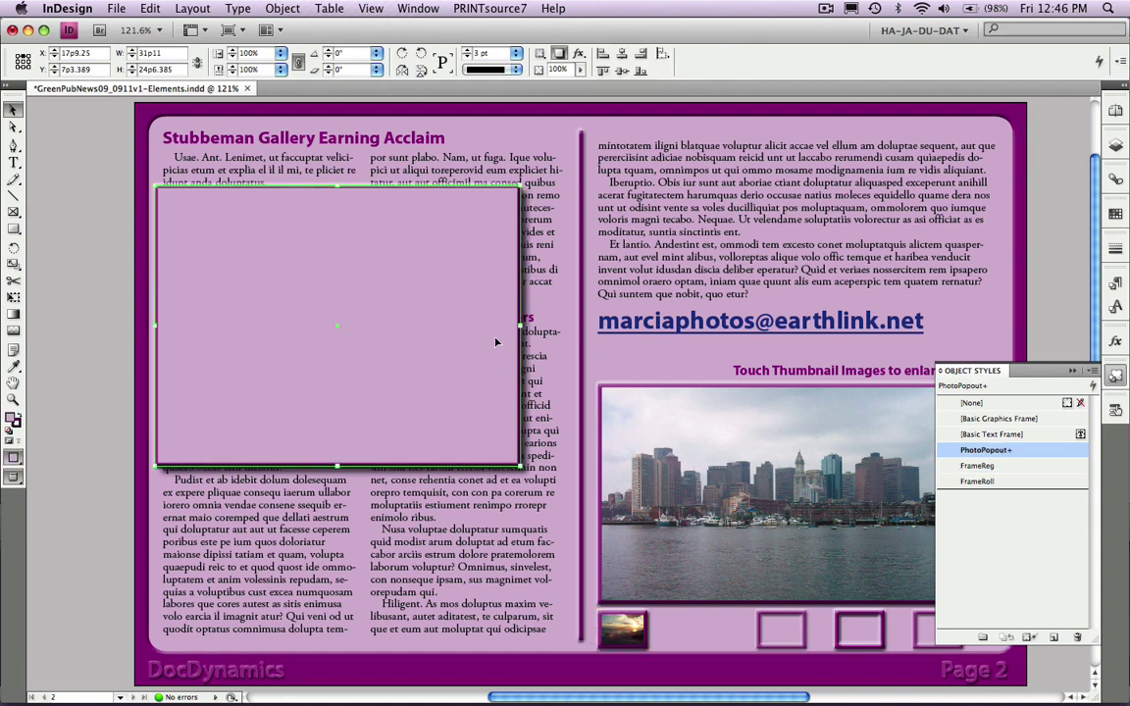
key("super+d")
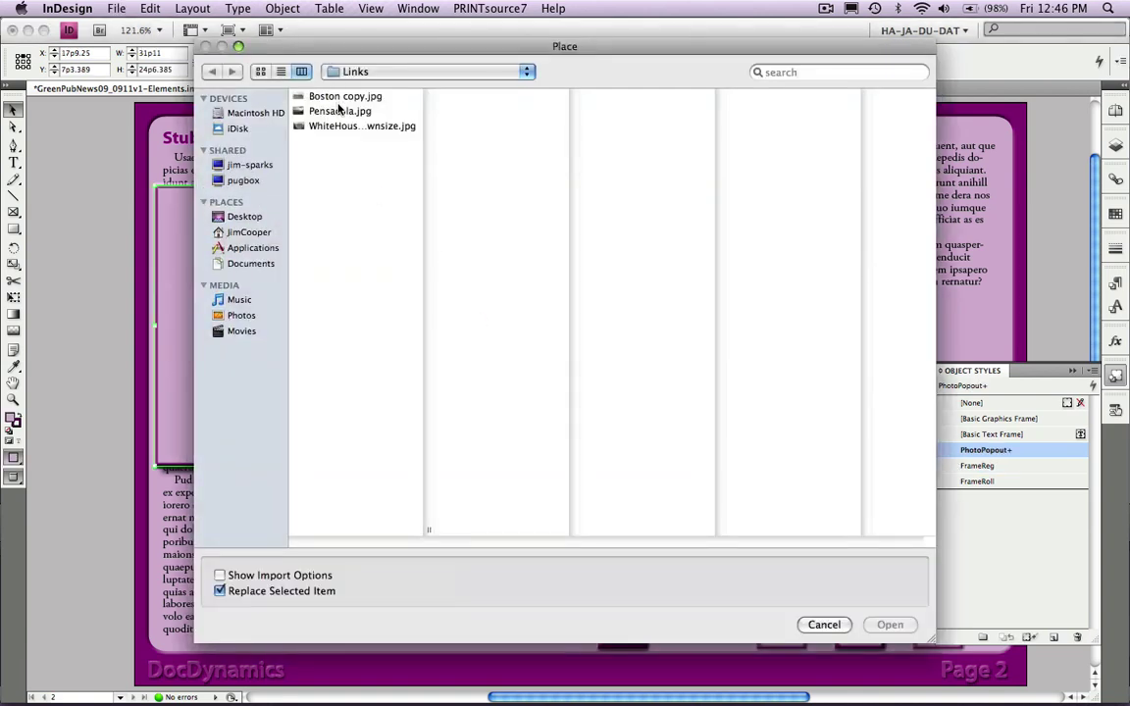
left_click(339, 112)
double_click(339, 112)
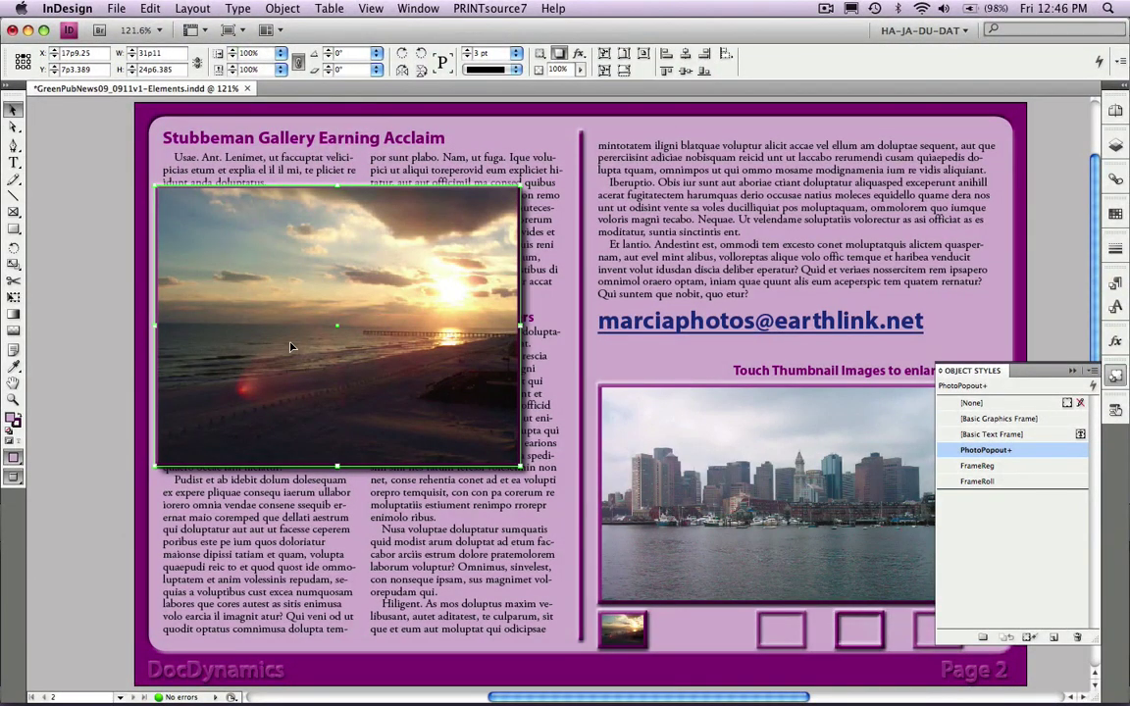
left_click(114, 354)
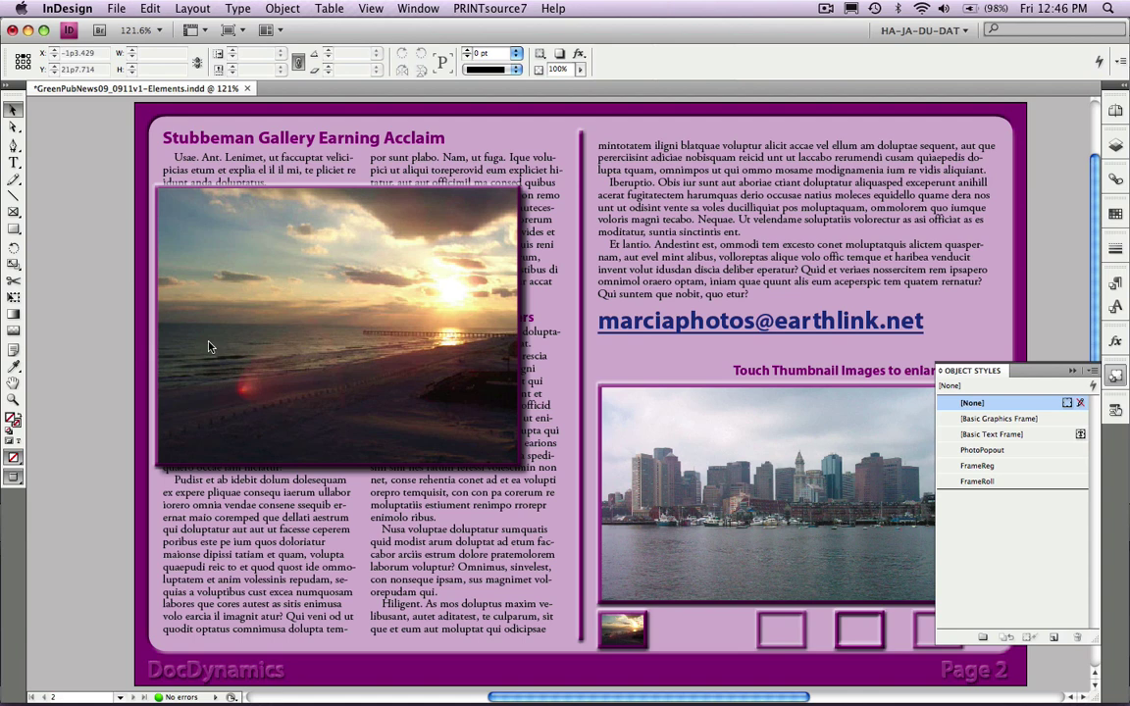
Step: Apply the PhotoPopout object style to the large sunset photo and make it a button
left_click(359, 343)
left_click(983, 449)
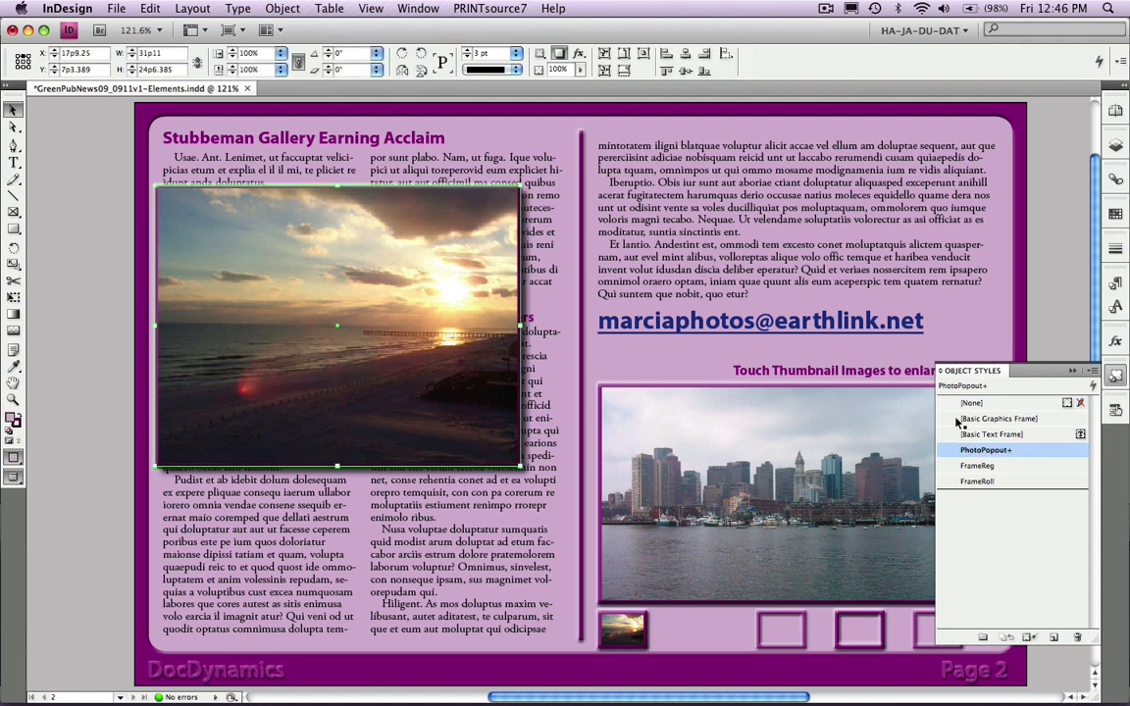
left_click(1117, 413)
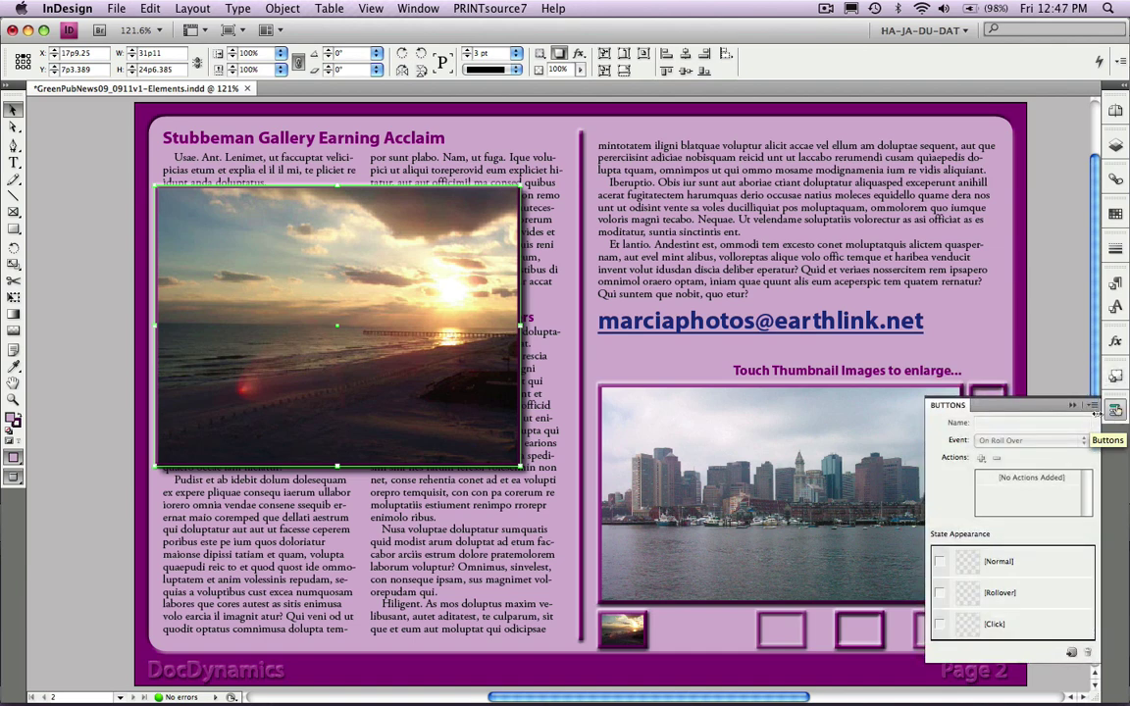
left_click(1071, 651)
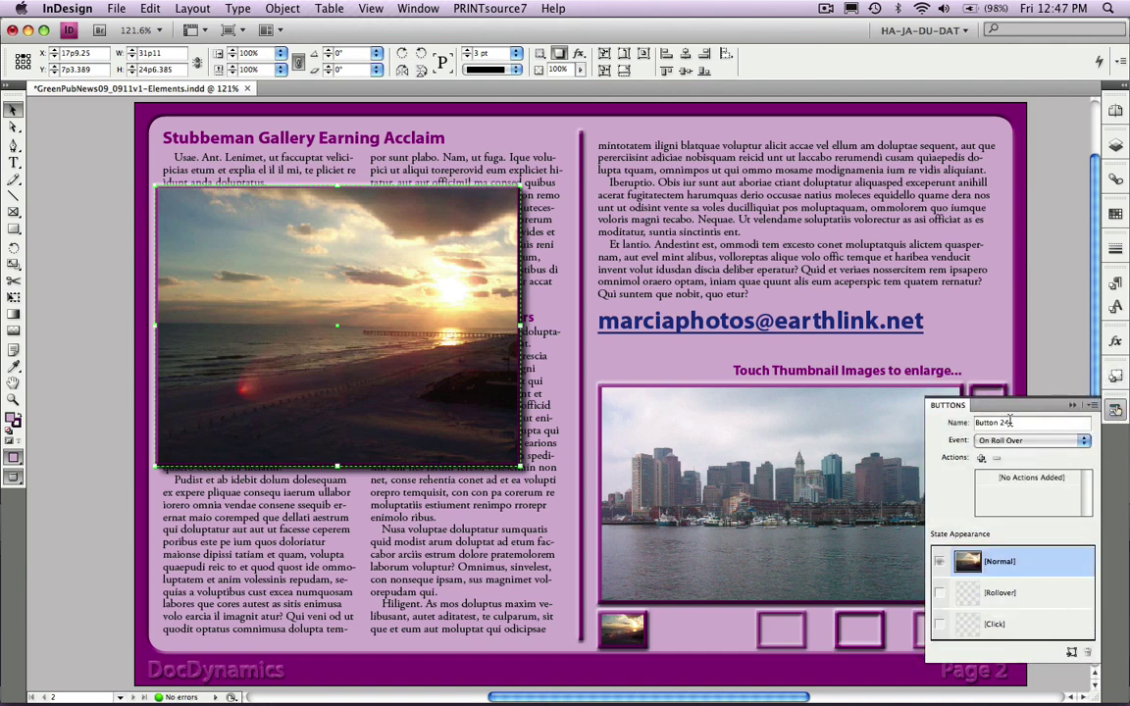
Step: Name the button Popout1 and set it to Hidden in PDF
left_click_drag(1009, 422, 953, 424)
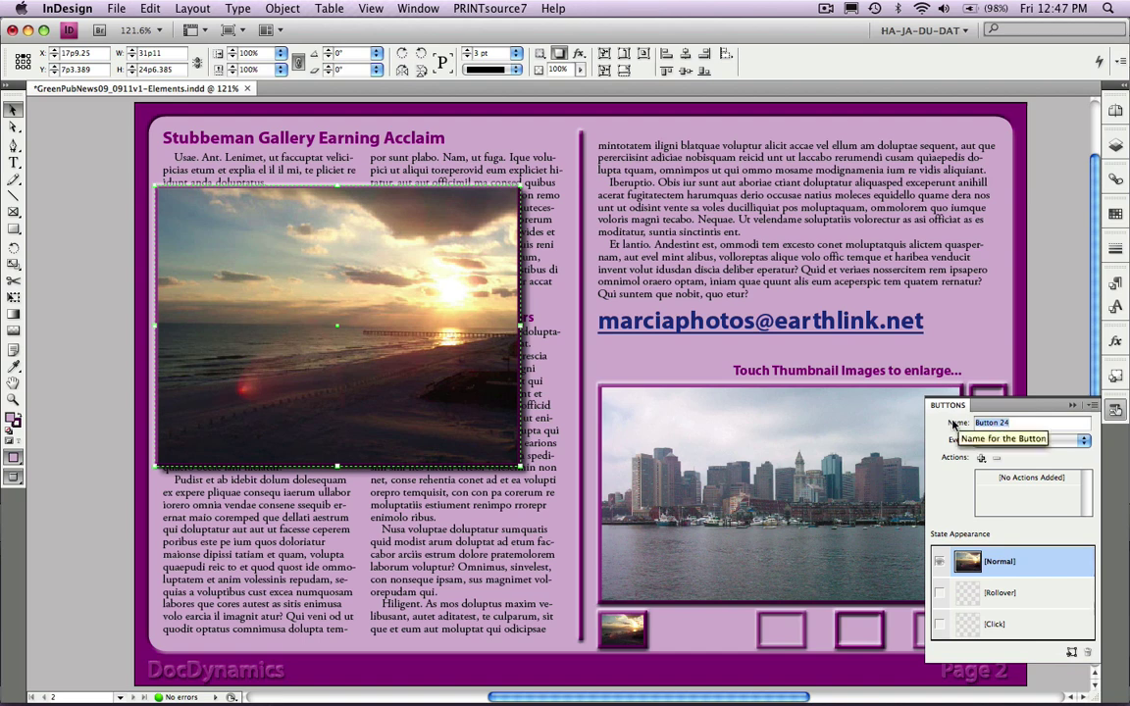
type("F")
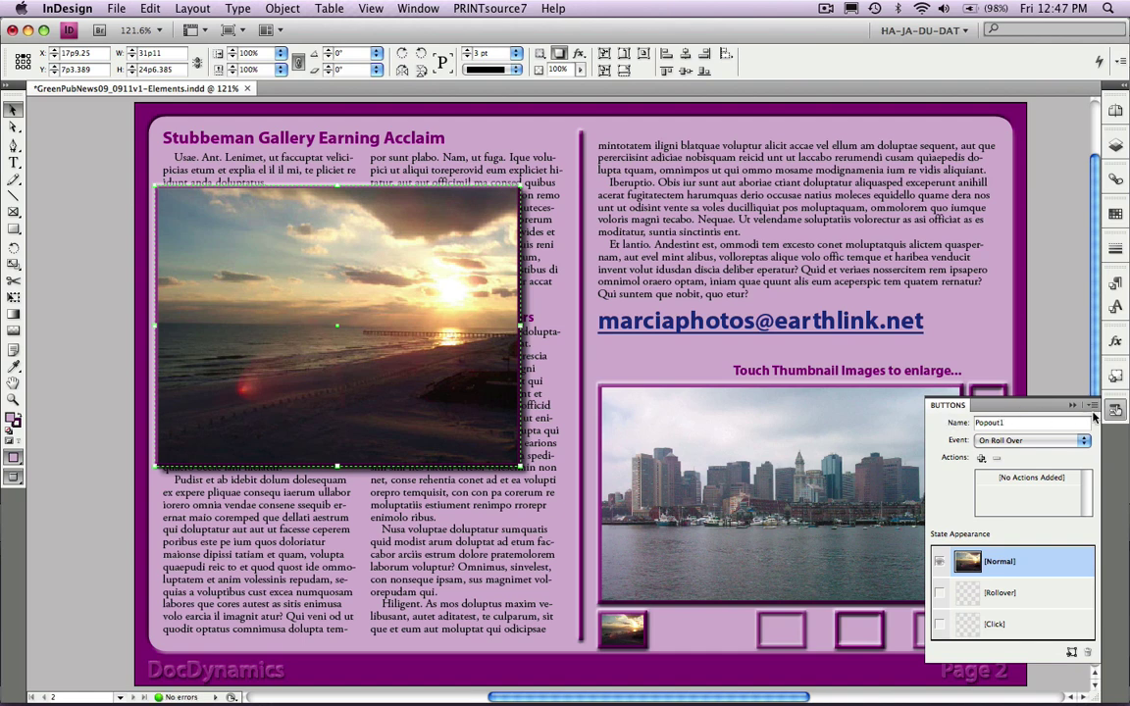
left_click(1093, 405)
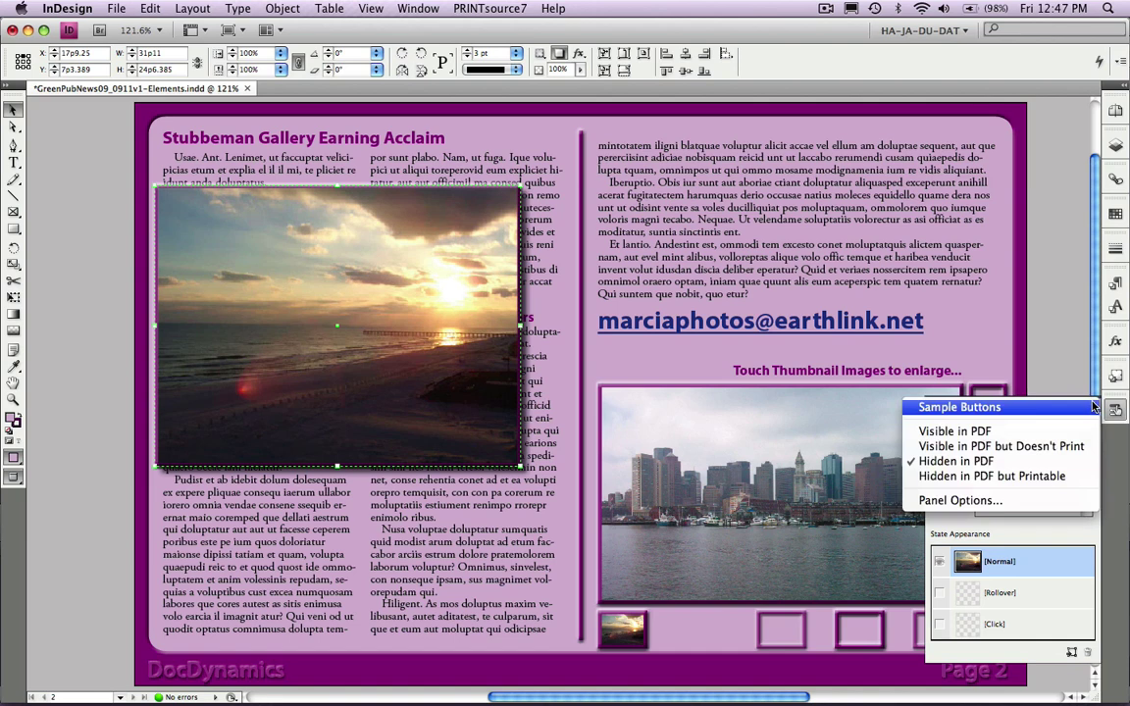
left_click(1085, 461)
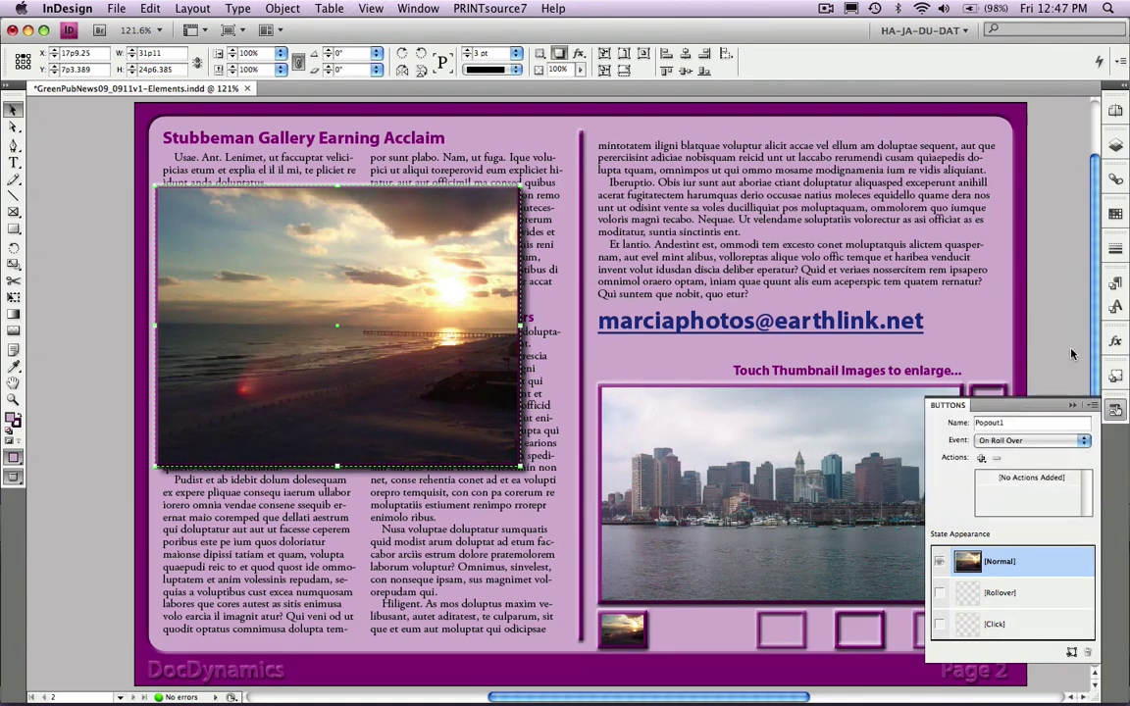
Step: Convert the sunset thumbnail into a button named Thumb1, Visible in PDF
left_click(628, 631)
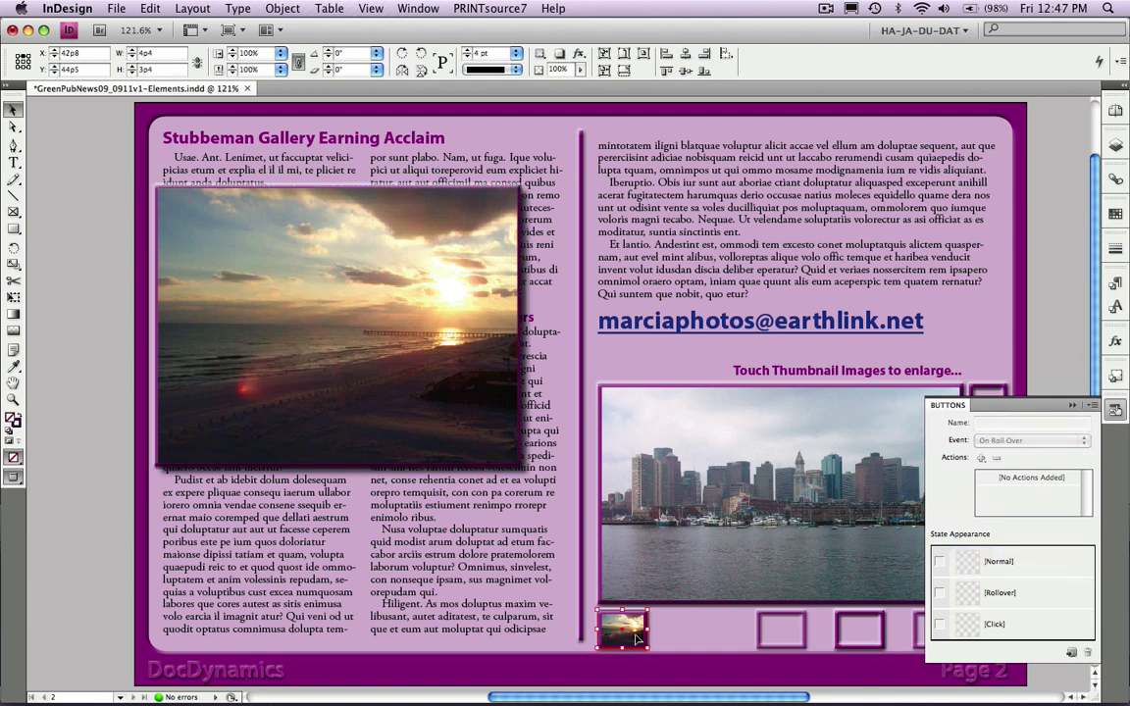
left_click(1070, 652)
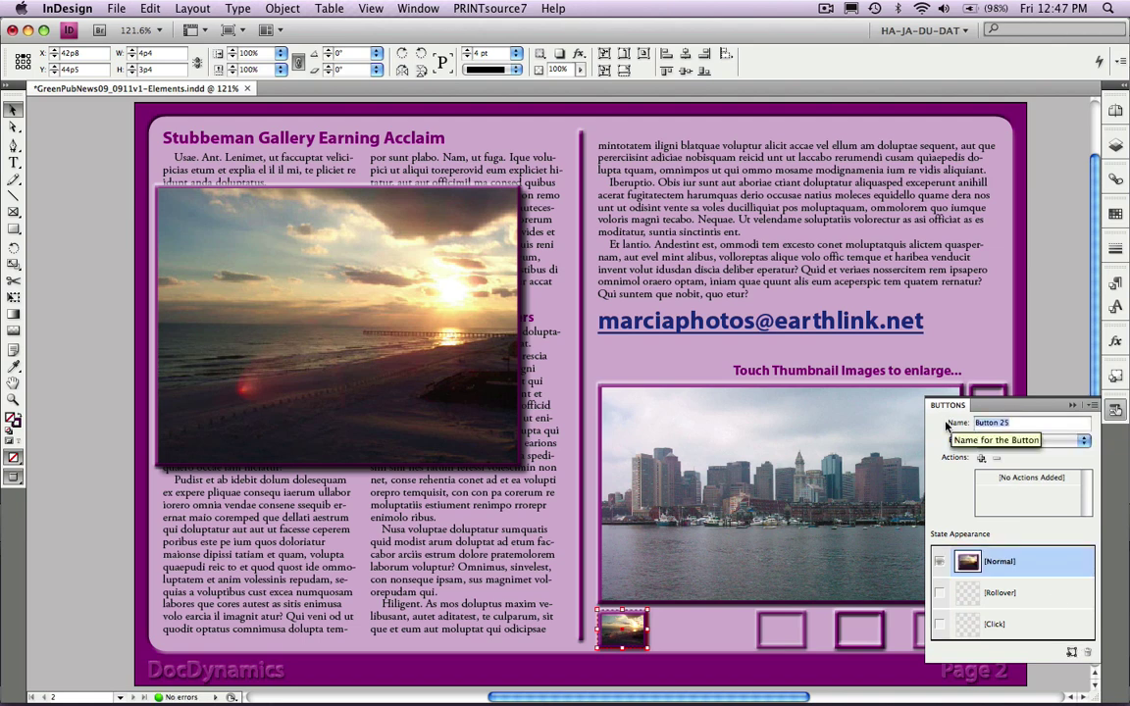
type("Thumb1")
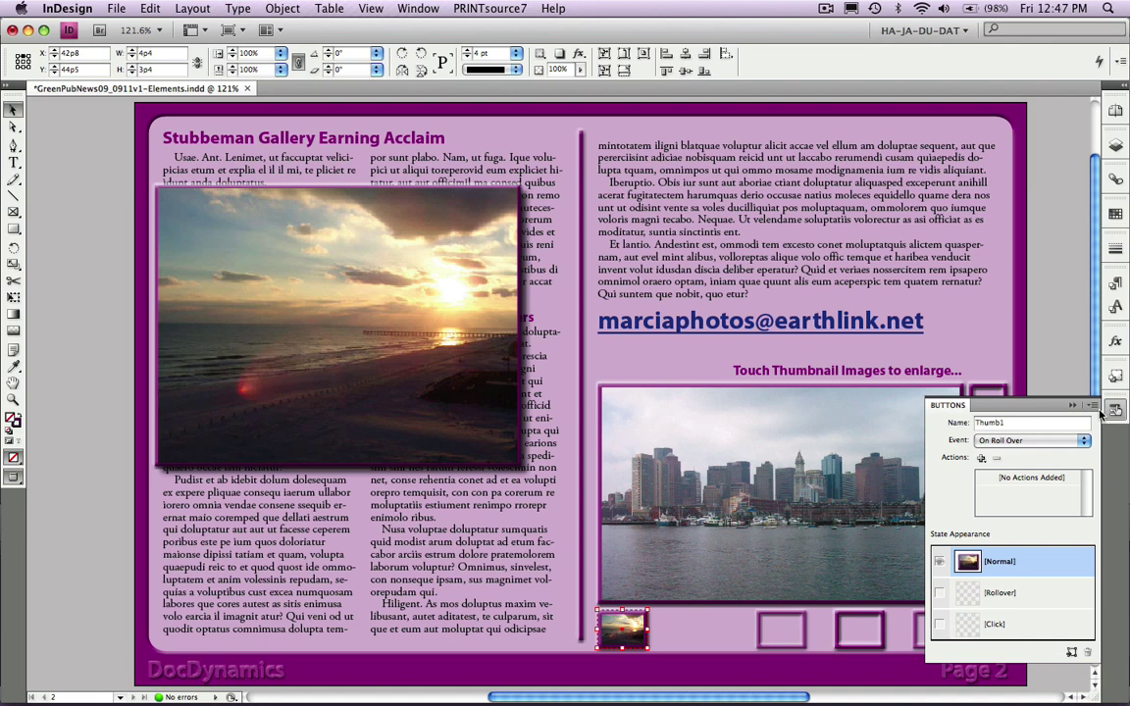
left_click(1094, 406)
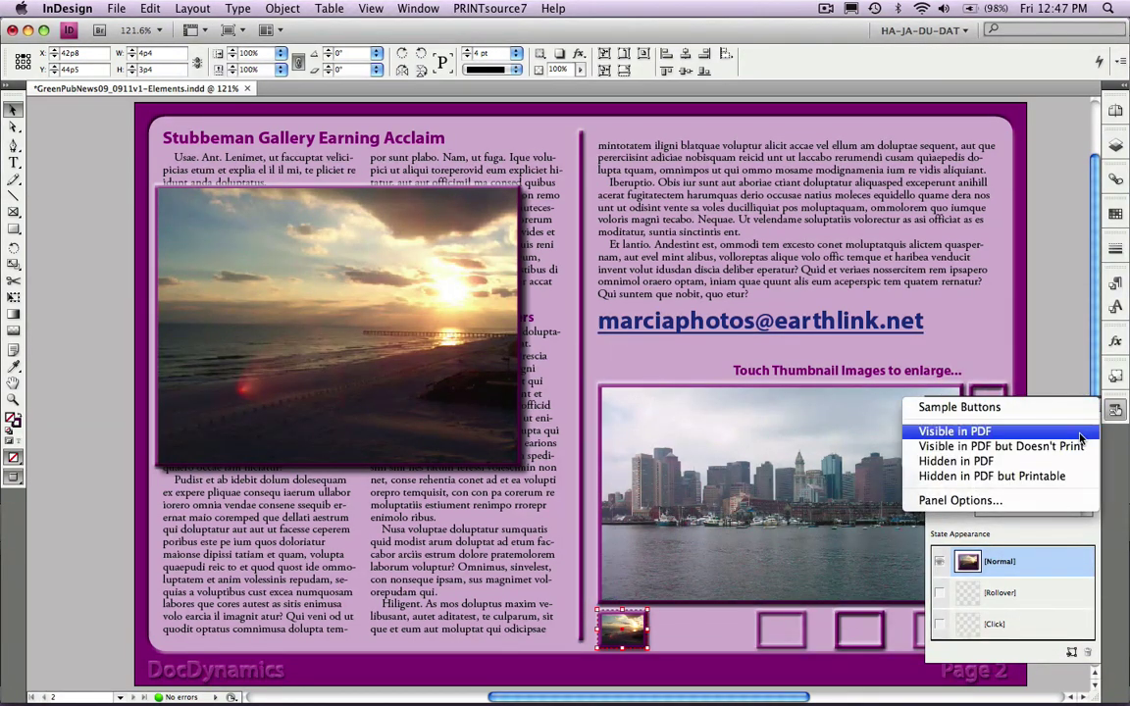
left_click(1080, 434)
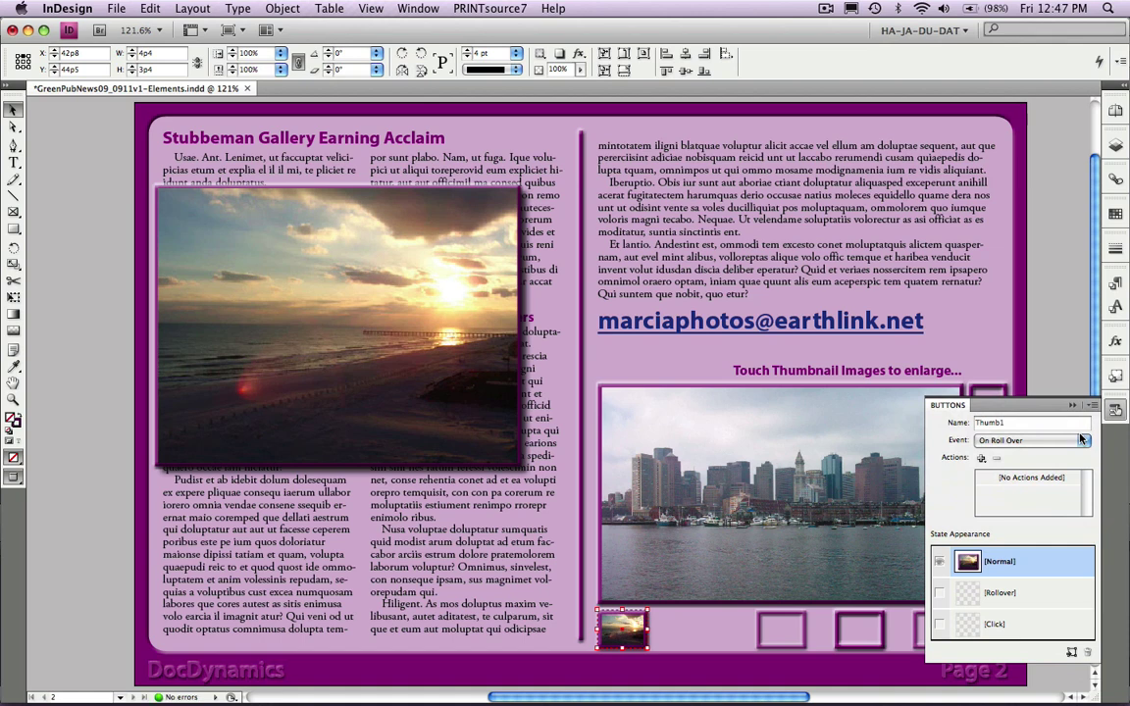
Step: Add a Rollover state to Thumb1 styled with the FrameRoll object style
left_click(1033, 595)
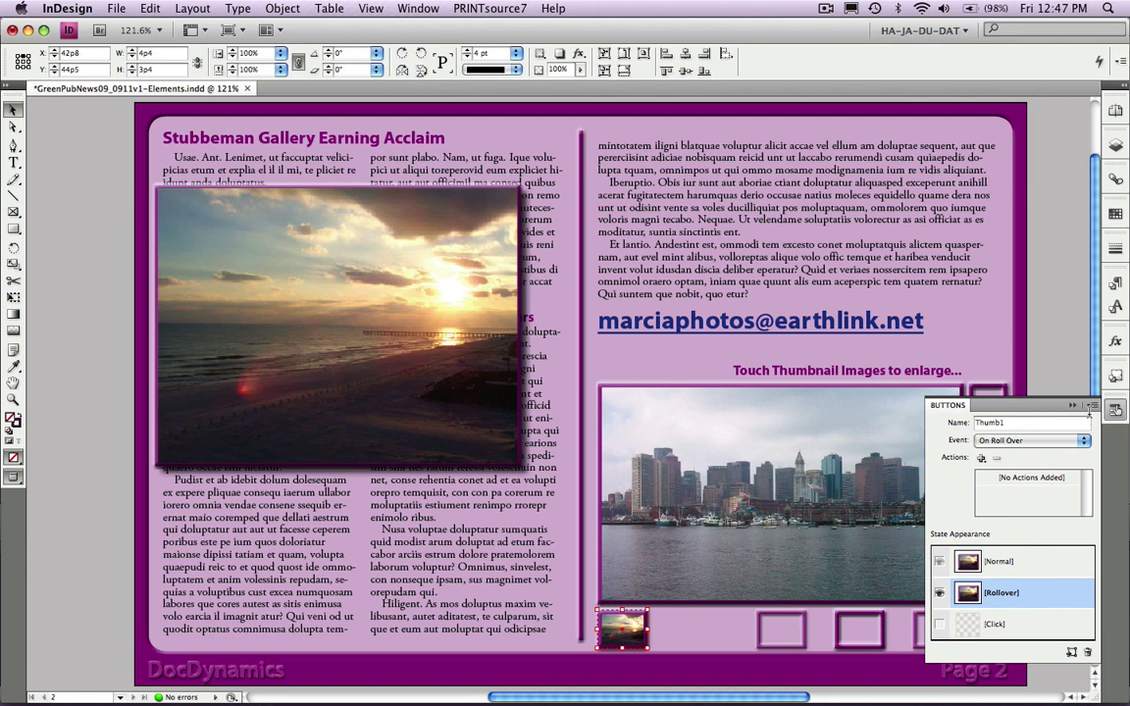
left_click(1116, 378)
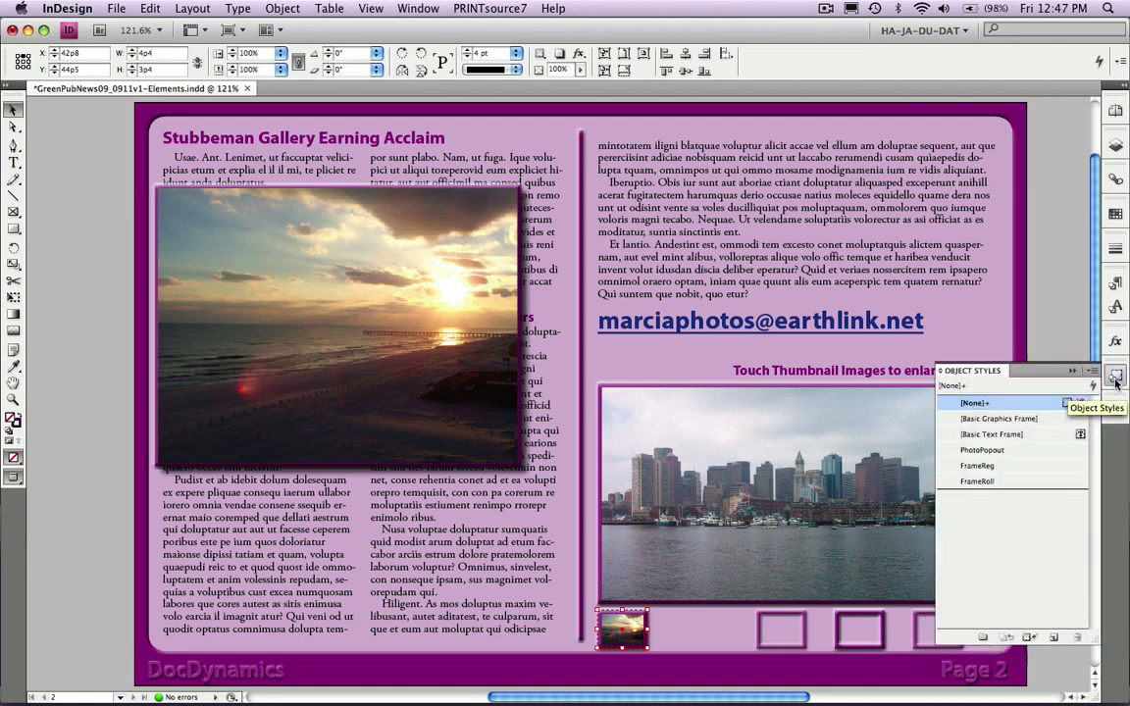
left_click(1023, 482)
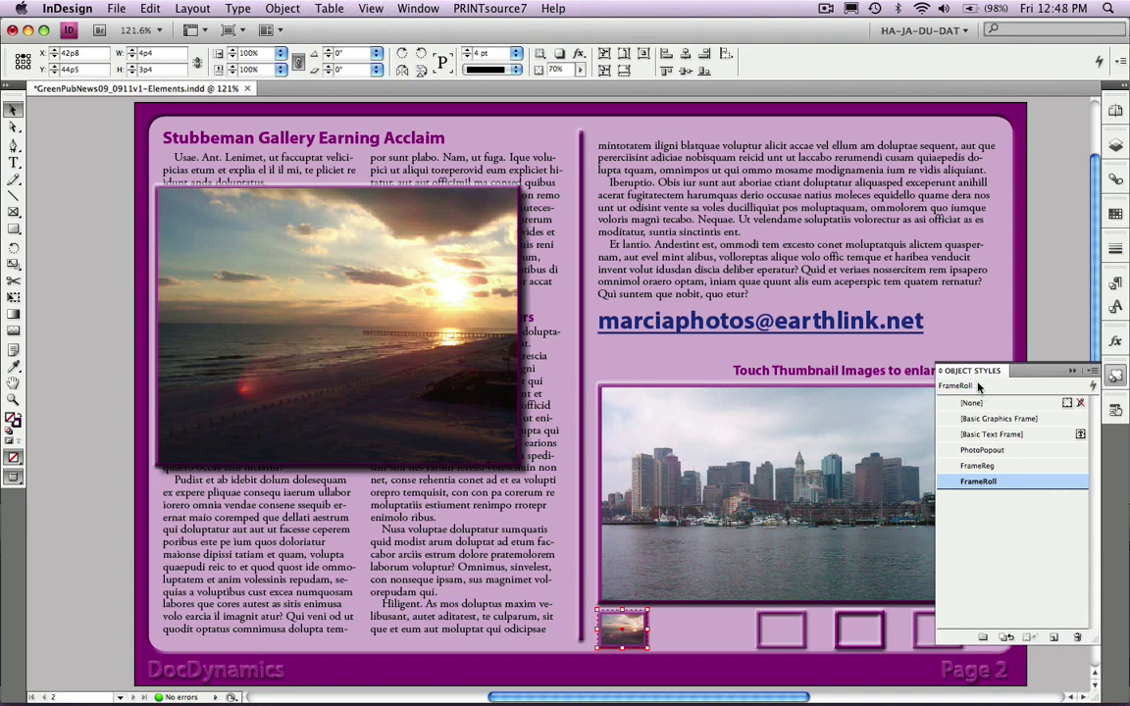
left_click(1116, 411)
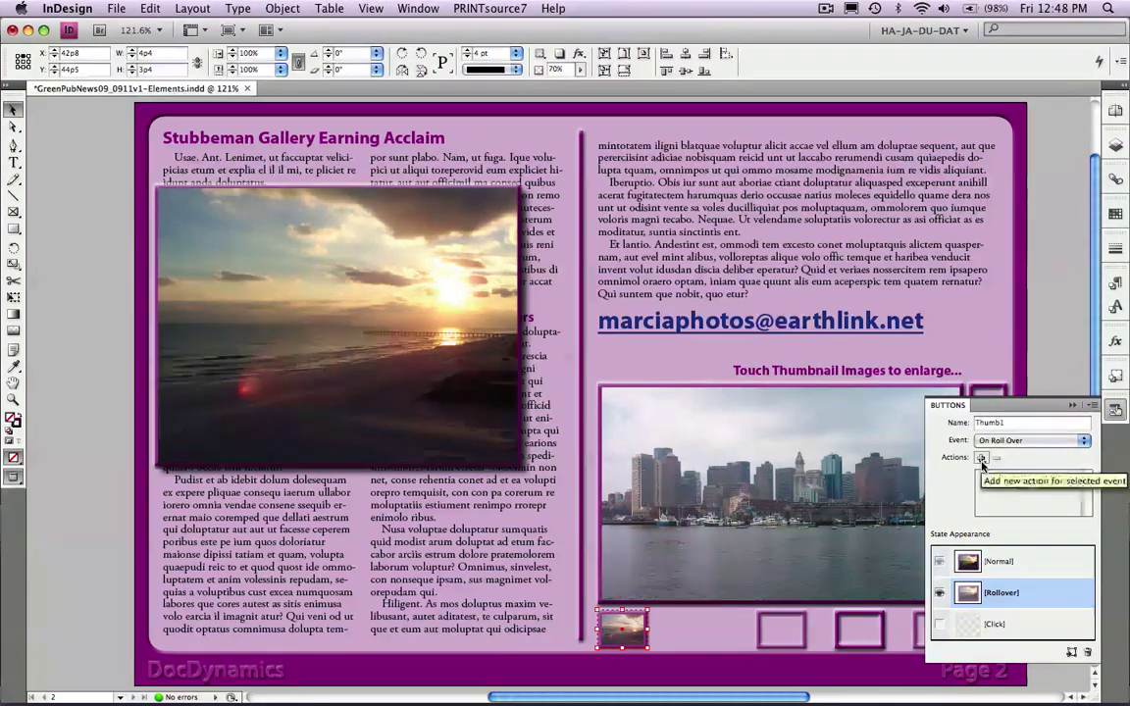
Step: Add an On Roll Over Show/Hide Buttons action to Thumb1 that shows Popout1
left_click(980, 458)
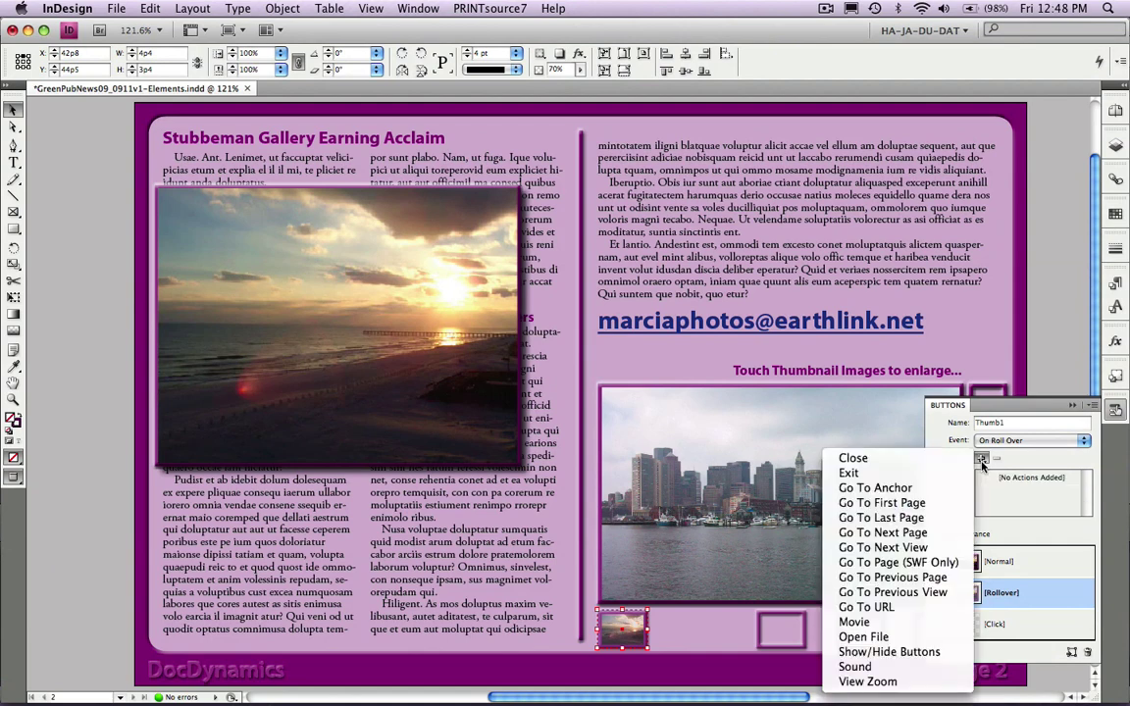
left_click(940, 652)
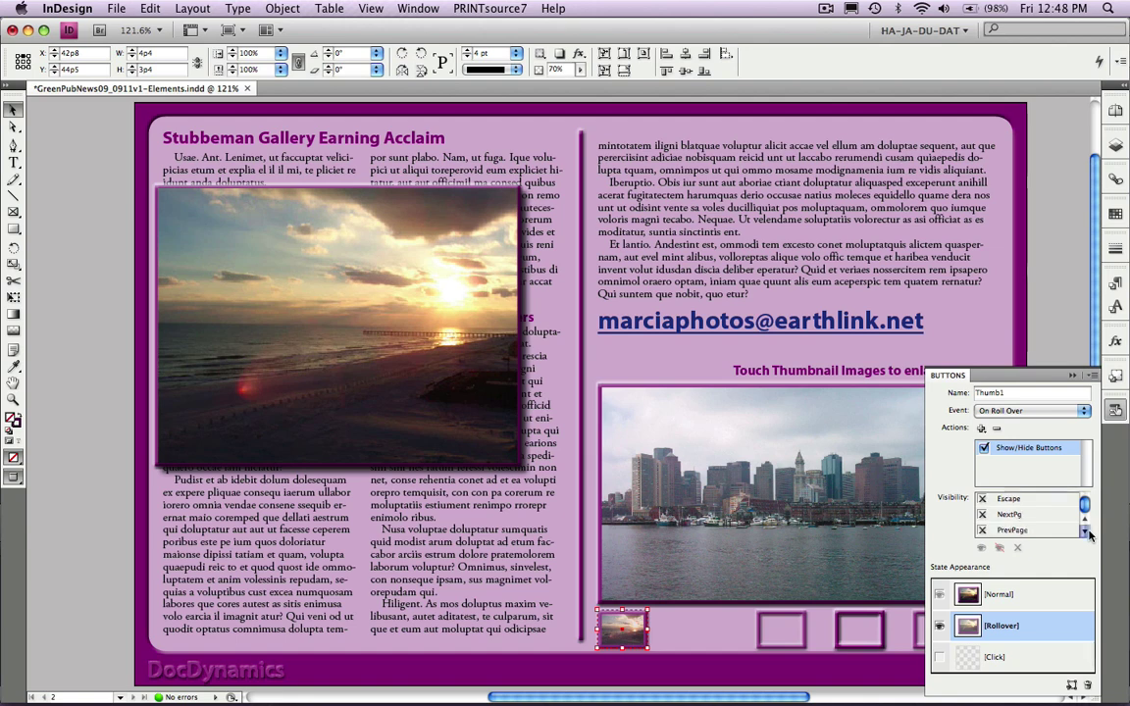
scroll(1089, 534, "down", 3)
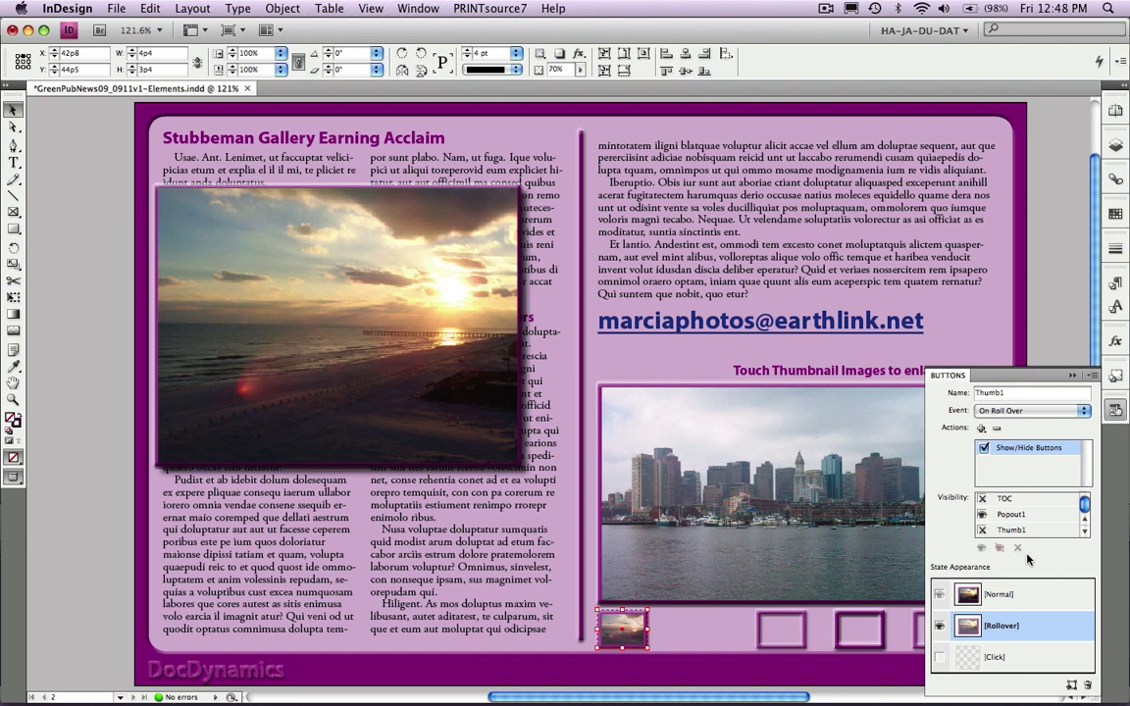
Step: Add an On Roll Off Show/Hide Buttons action for Popout1, then export the page as PDF
left_click(1023, 413)
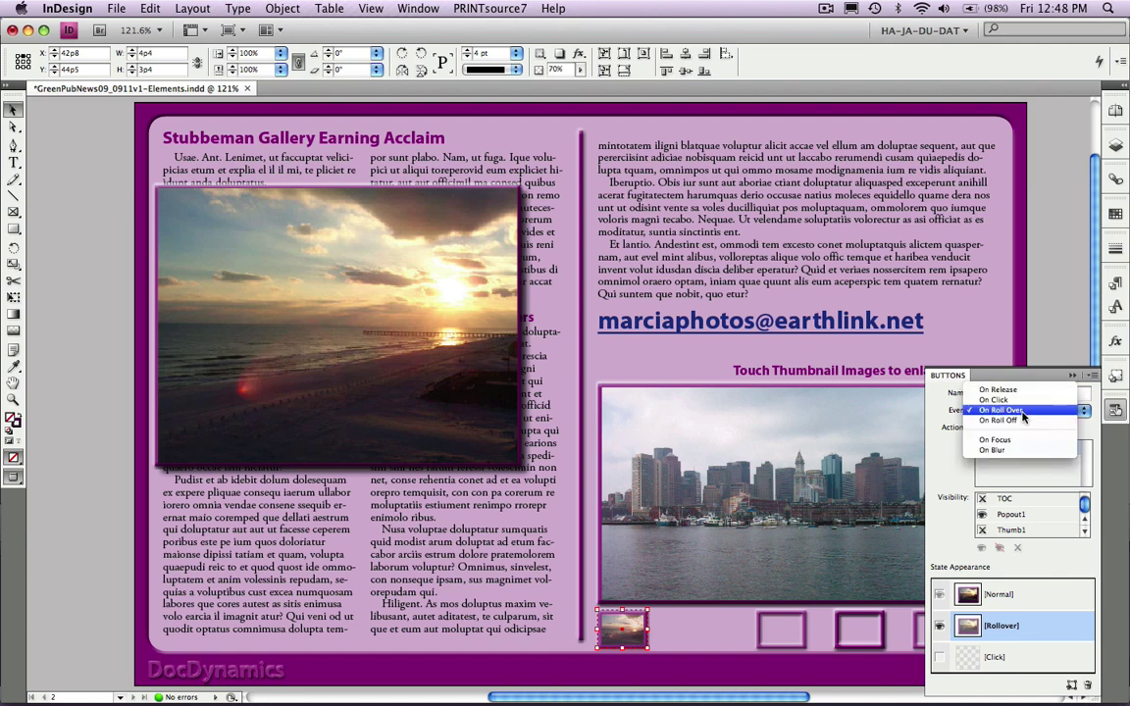
left_click(1023, 420)
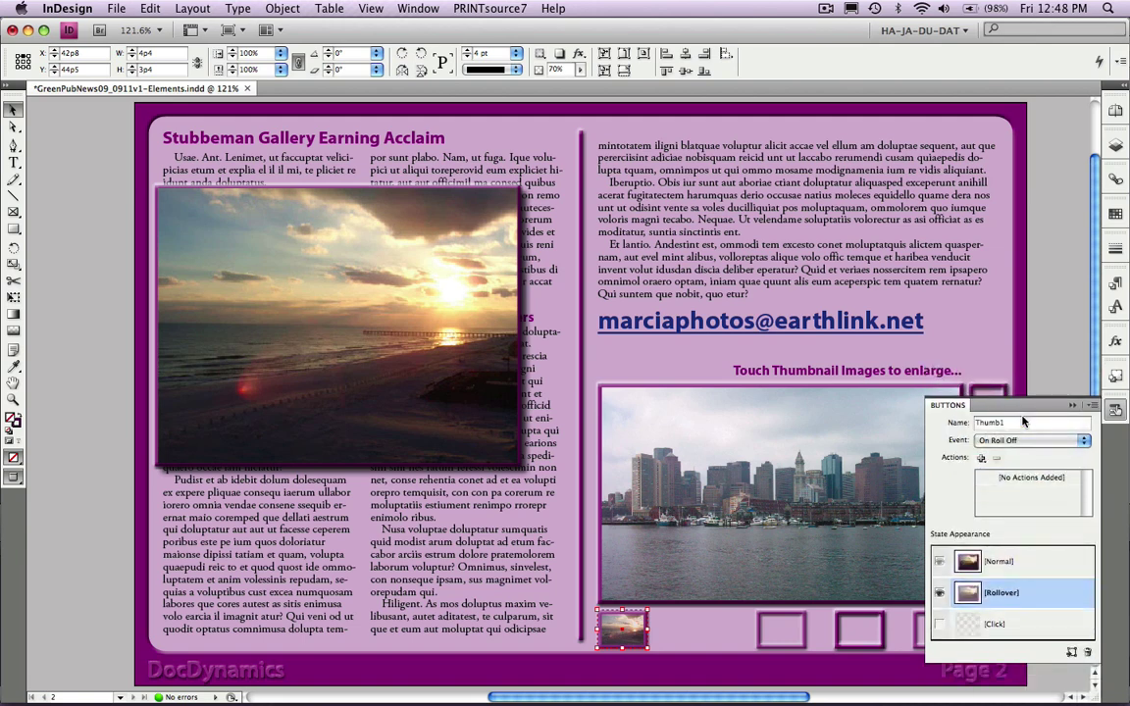
left_click(981, 459)
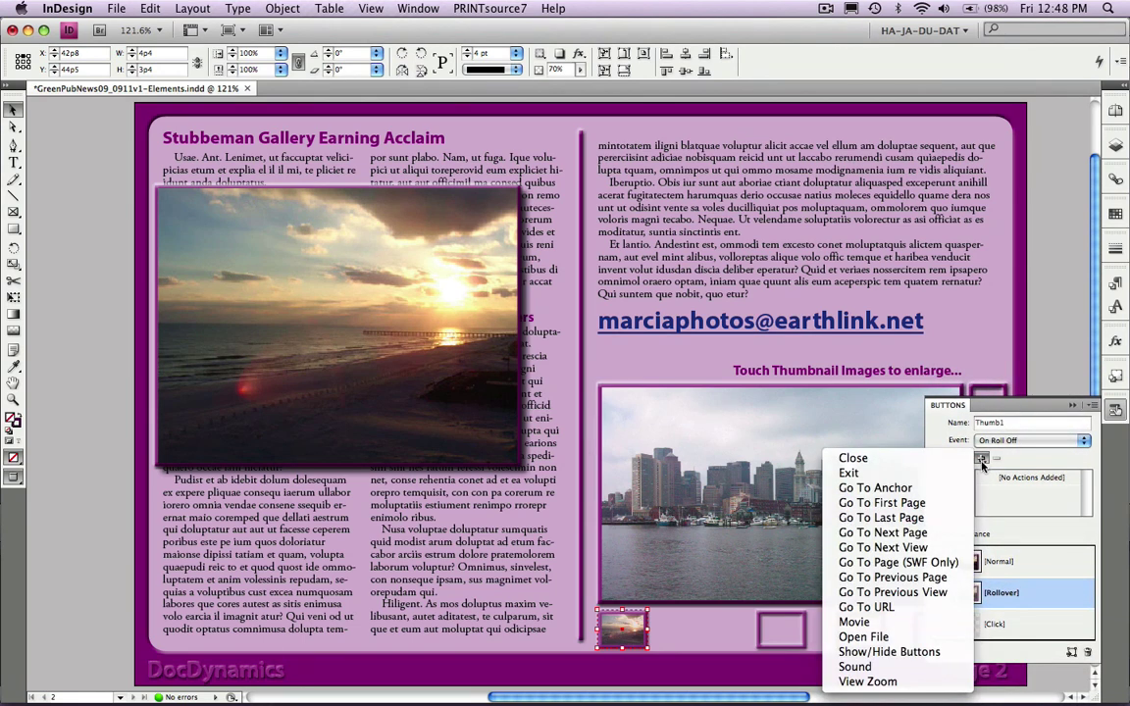
left_click(959, 651)
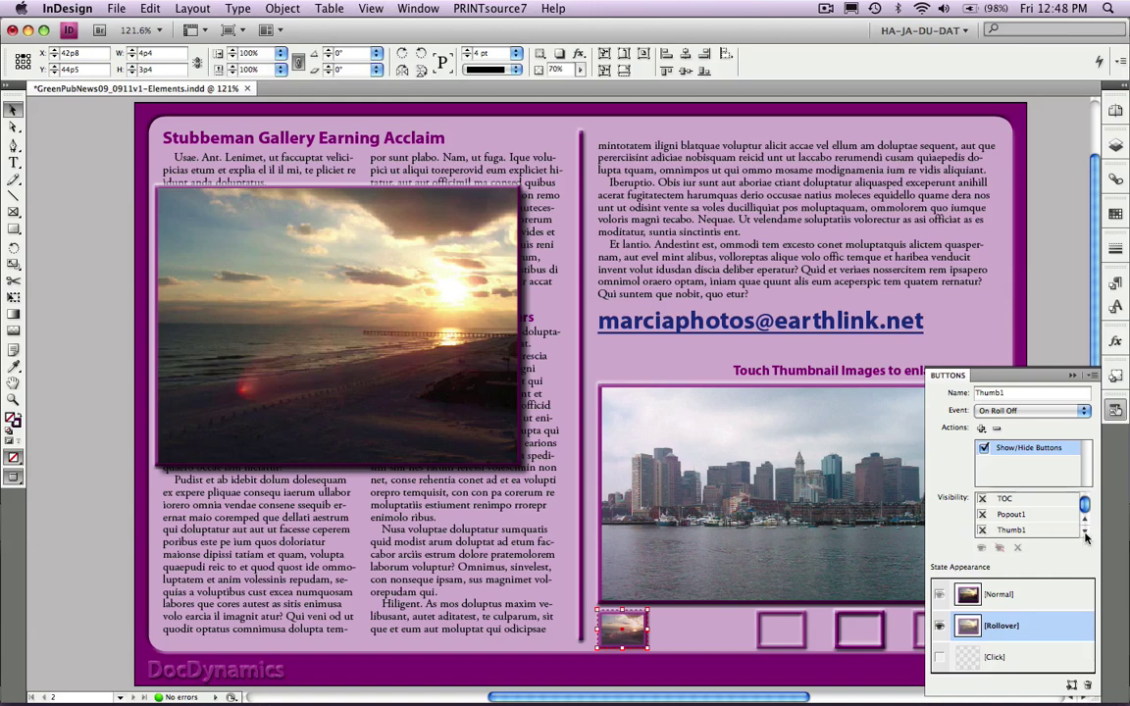
left_click(982, 516)
left_click(1067, 281)
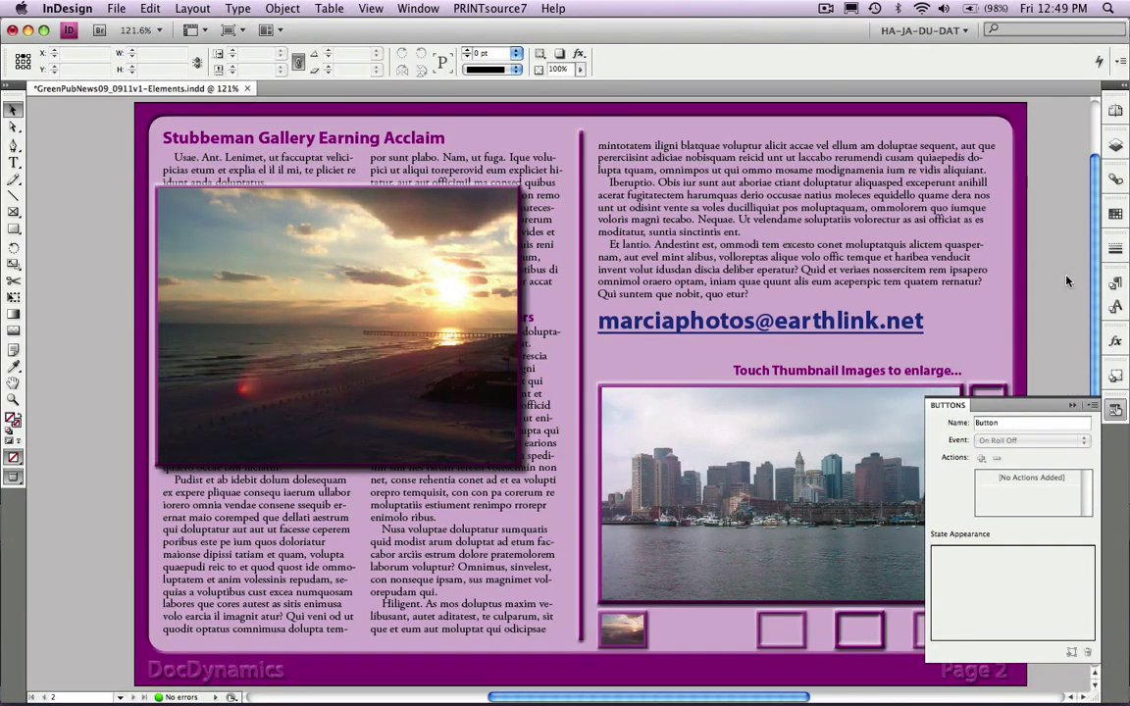
key("super+e")
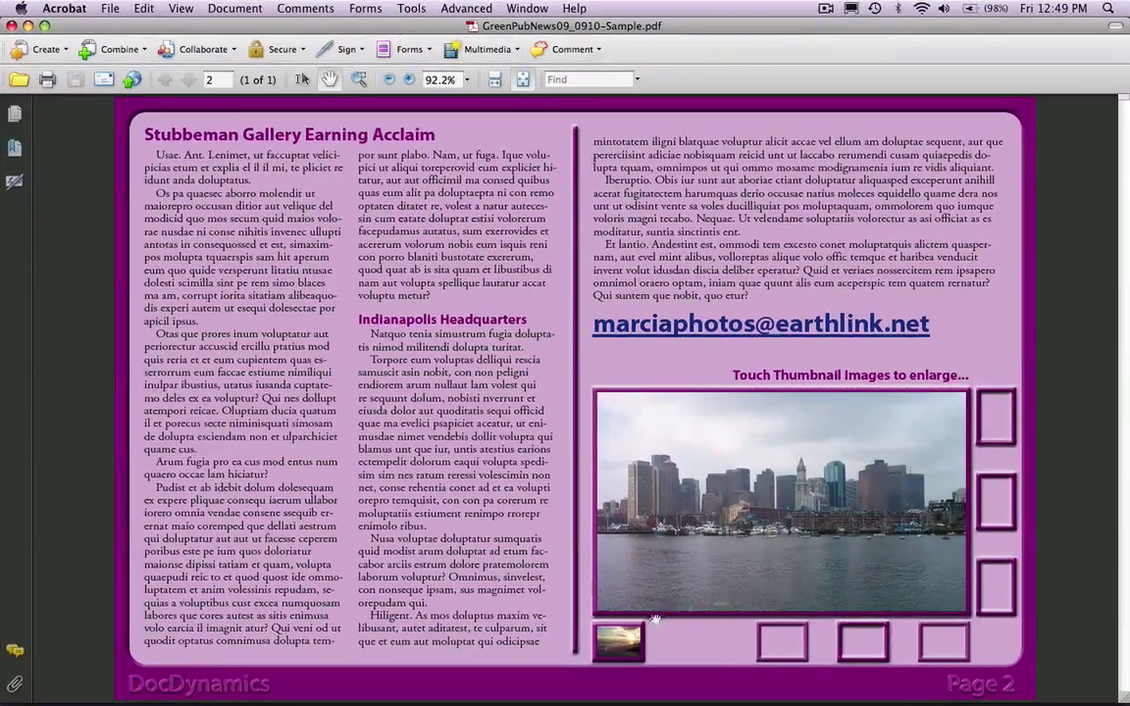
Step: Test in Acrobat that the sunset thumbnail pops up the enlarged sunset photo
mouse_move(622, 640)
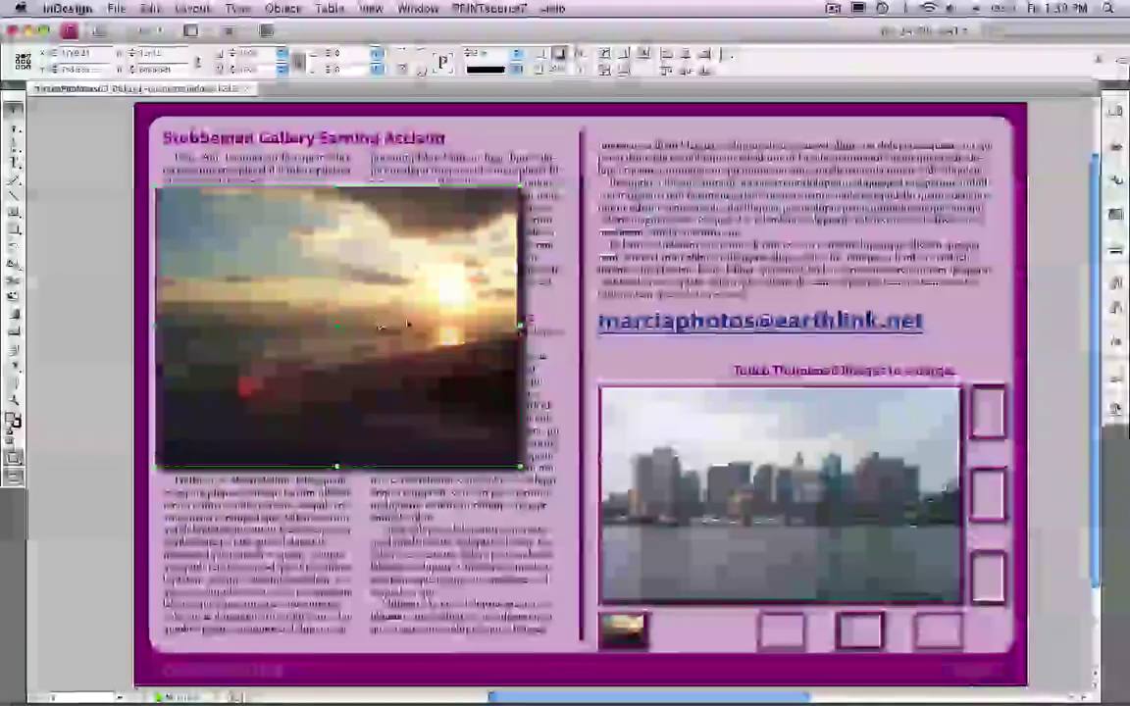
Step: Select Thumb1 and switch to its On Roll Off actions to set Popout1 hidden
left_click(1119, 416)
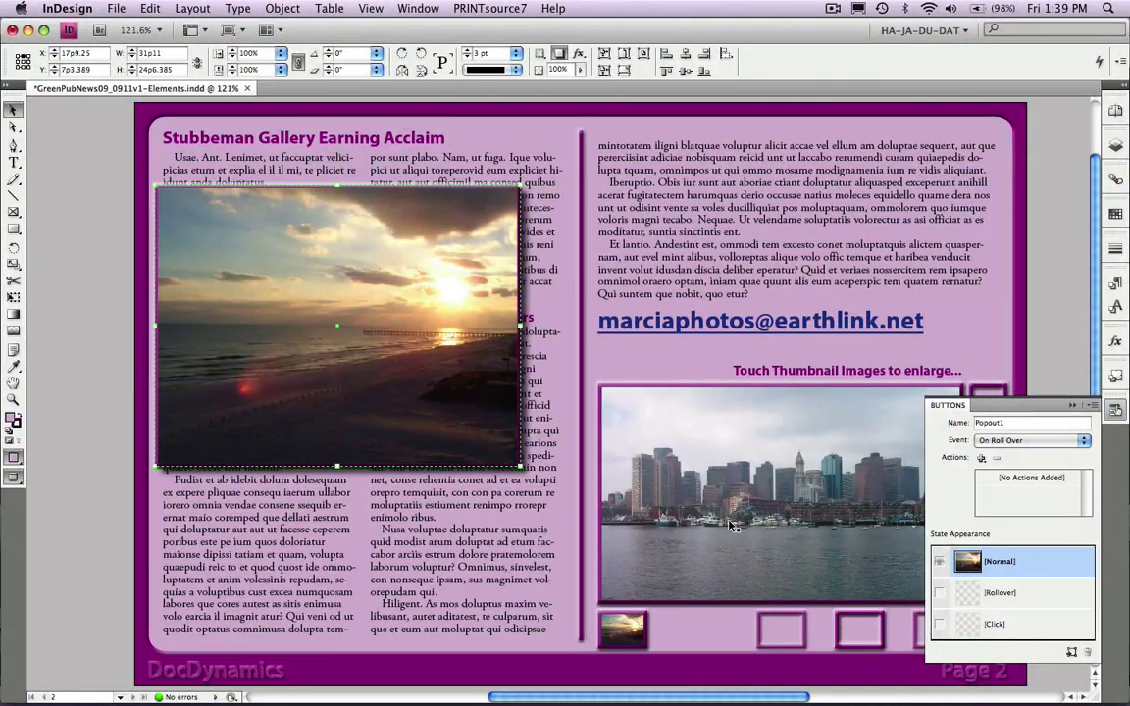
left_click(615, 636)
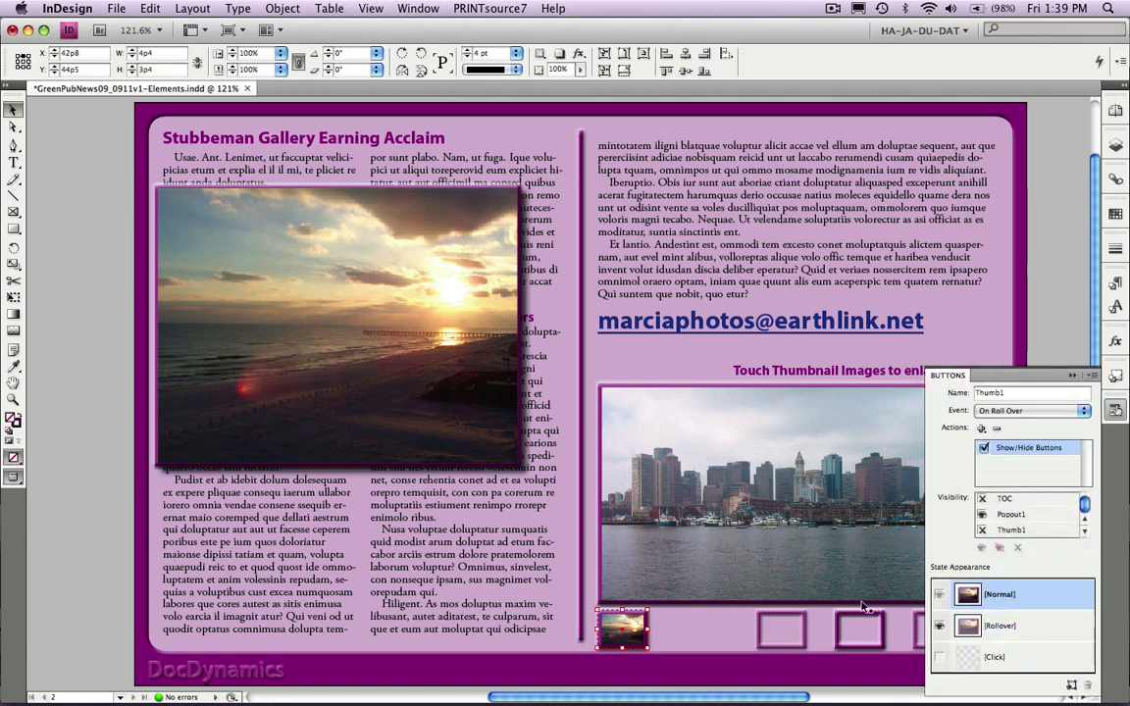
left_click(1020, 626)
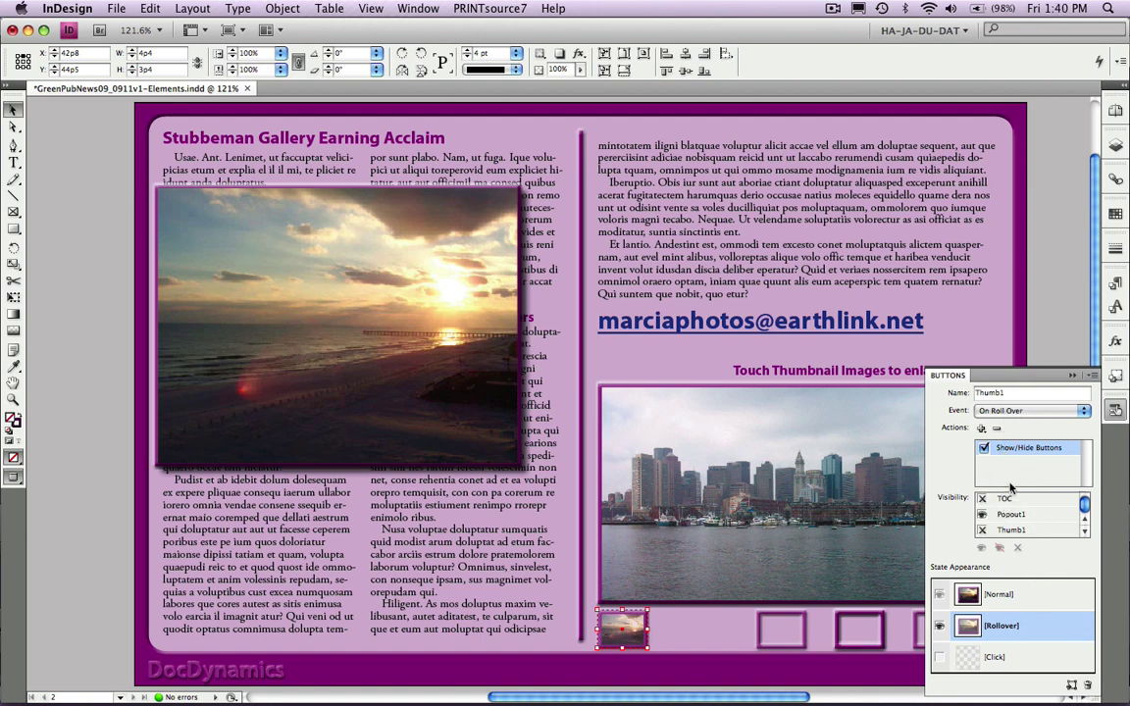
left_click(1019, 417)
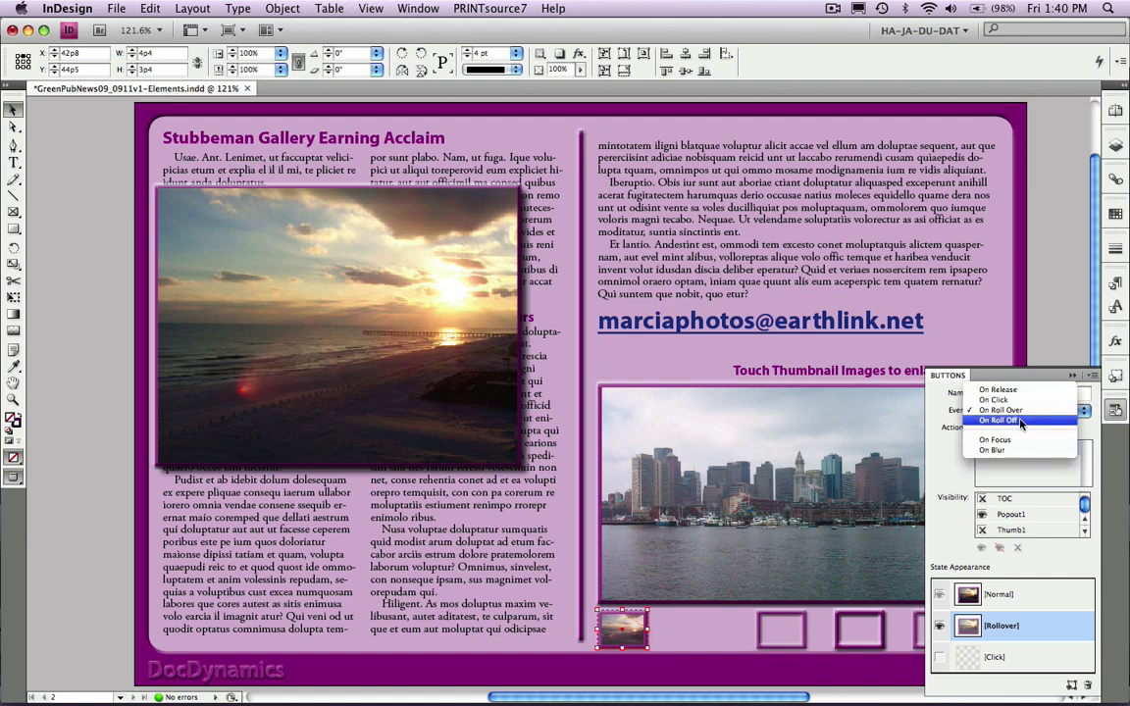
left_click(1020, 423)
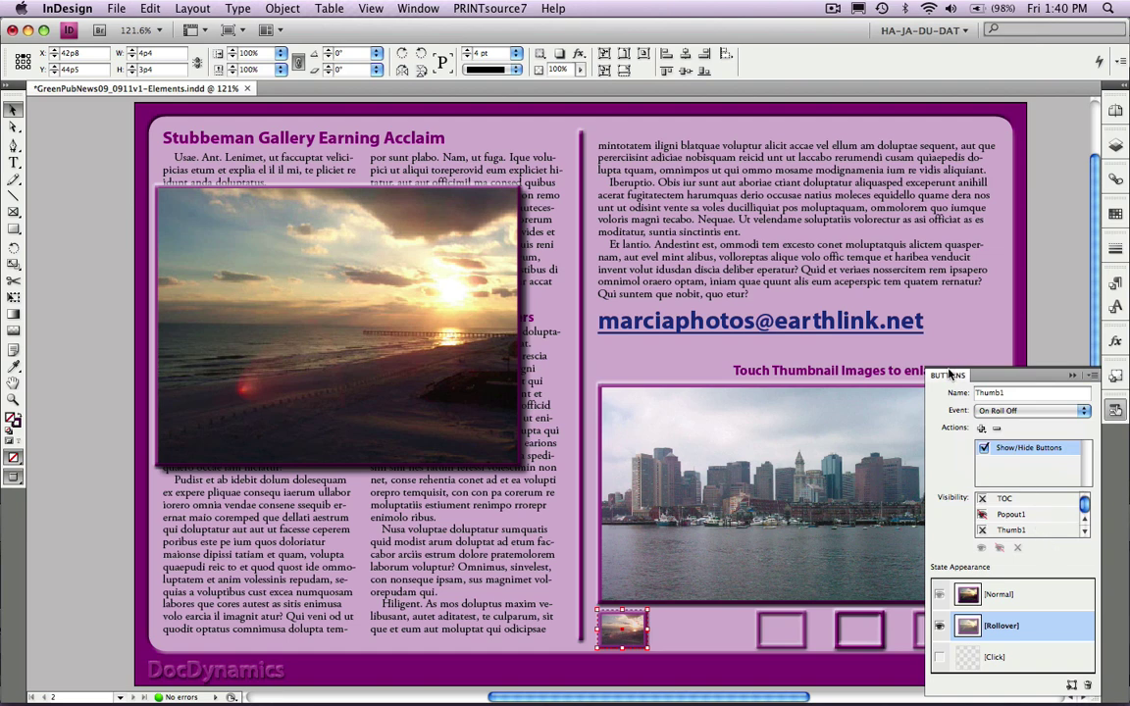
Step: Duplicate the sunset popout and thumbnail offset right and down, then select the copy Popout2
left_click_drag(947, 376, 946, 405)
left_click(290, 314)
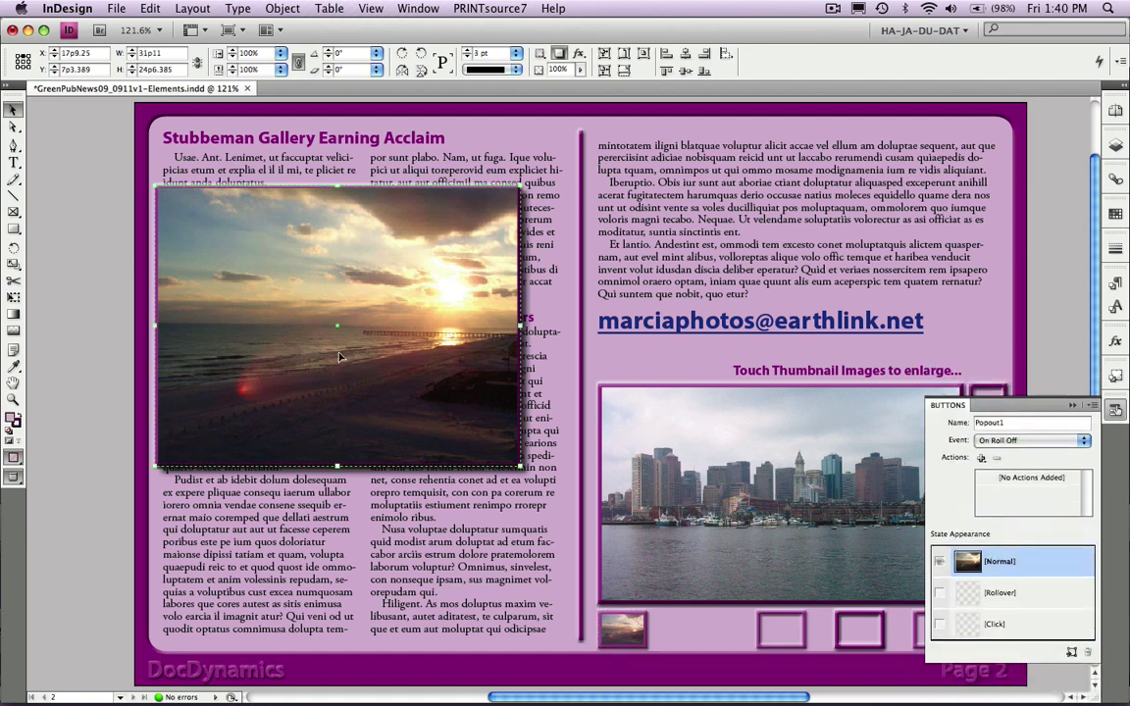
left_click(626, 630, "shift")
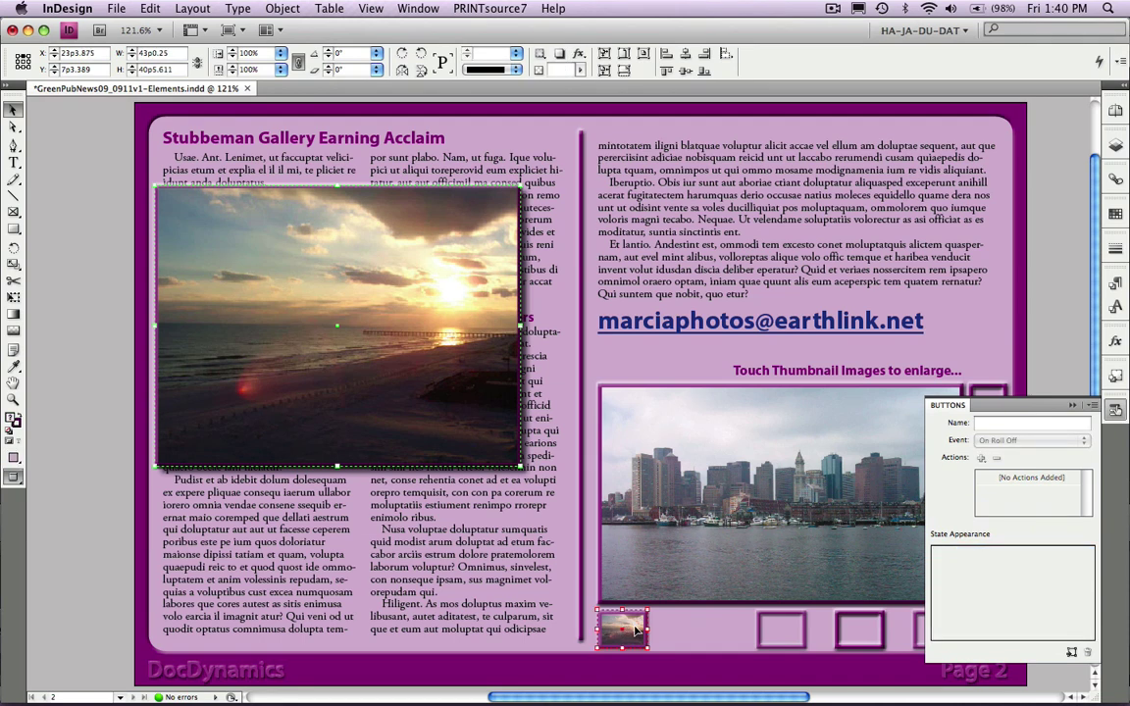
left_click_drag(636, 630, 700, 655)
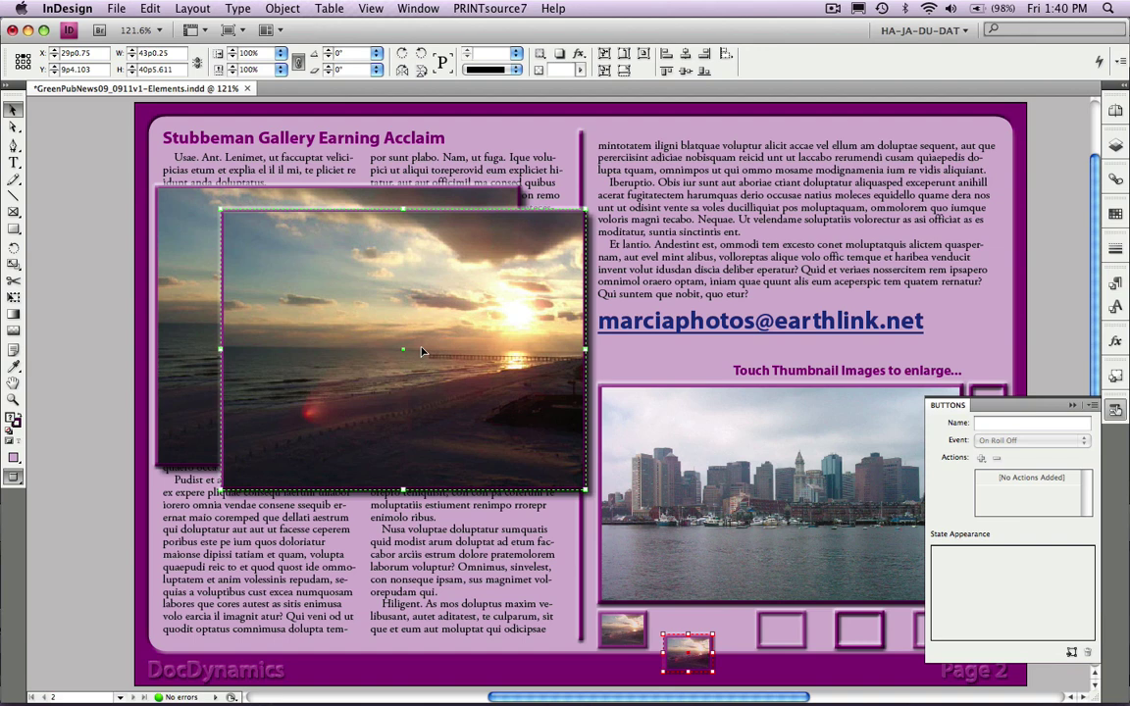
left_click(101, 285)
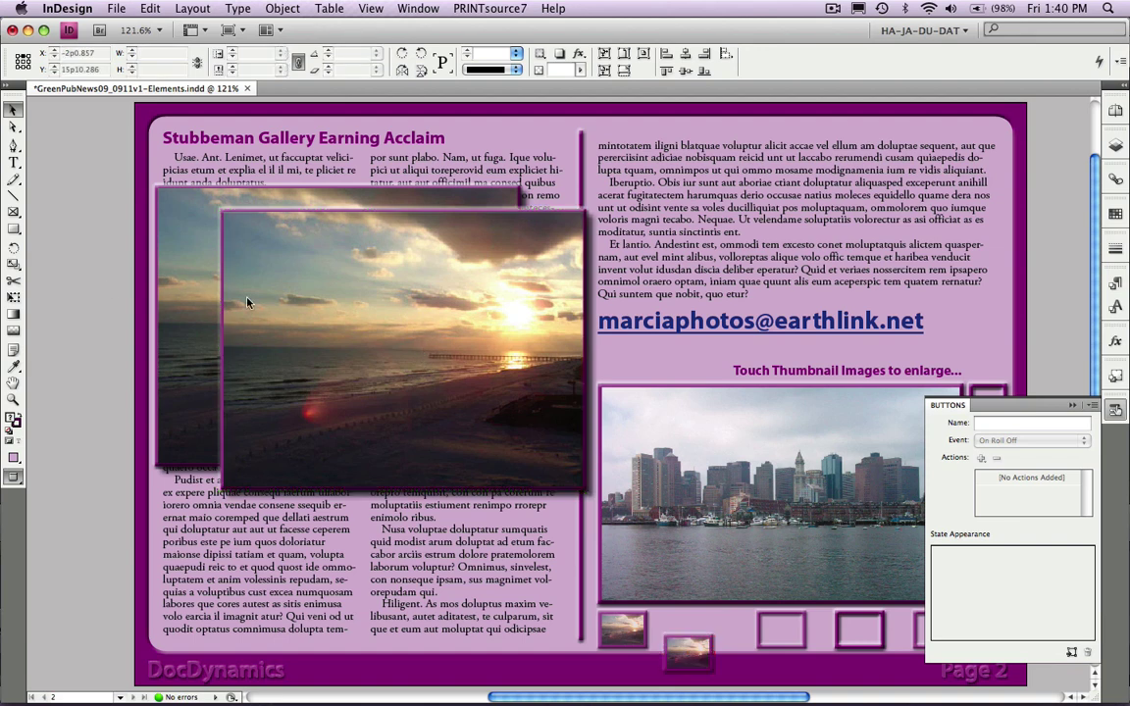
left_click(306, 319)
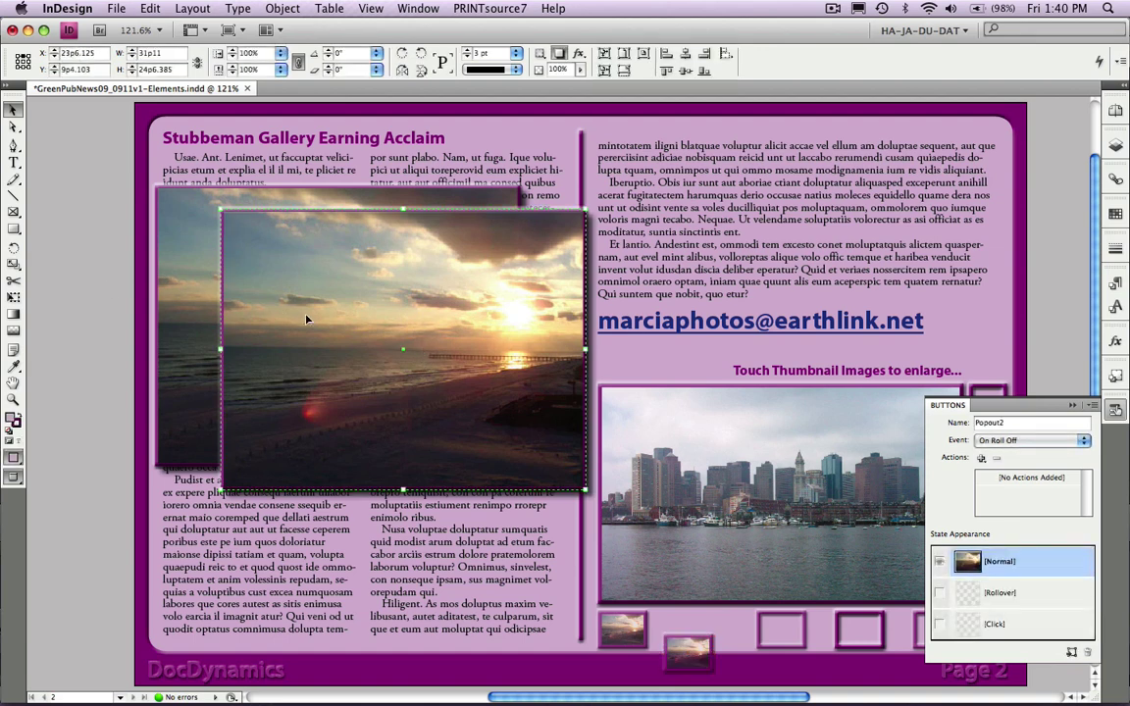
Step: Replace the sunset in Popout2 with WhiteHouse3-Downsize.jpg
key("super+d")
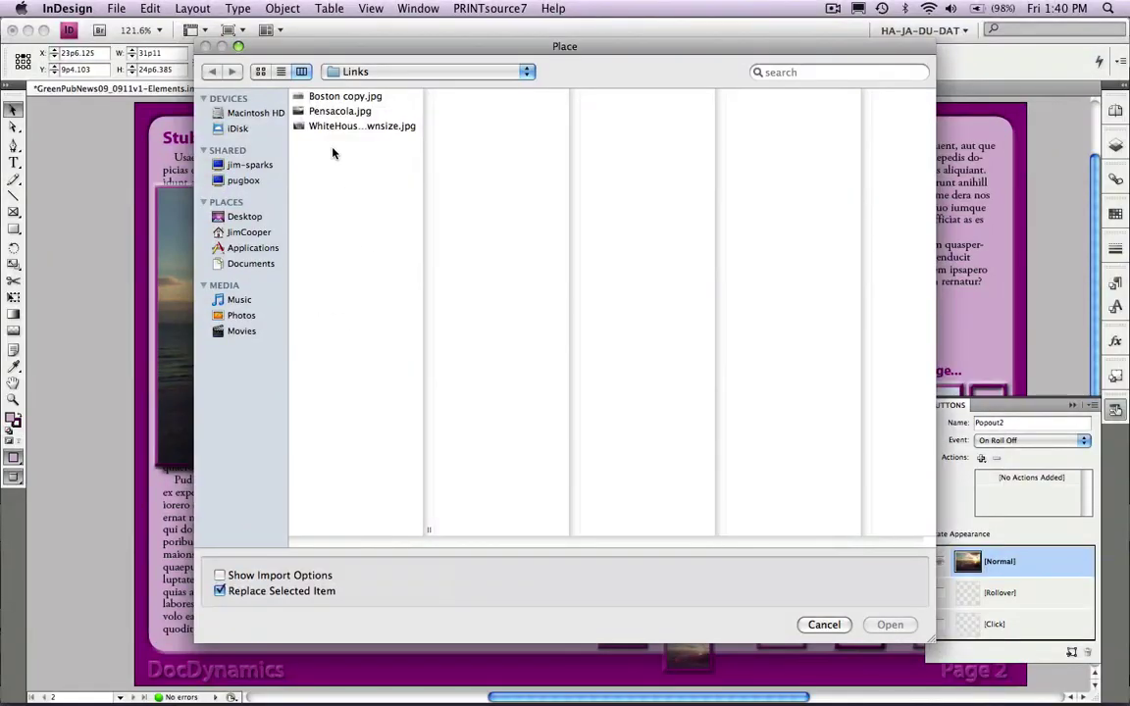
left_click(353, 126)
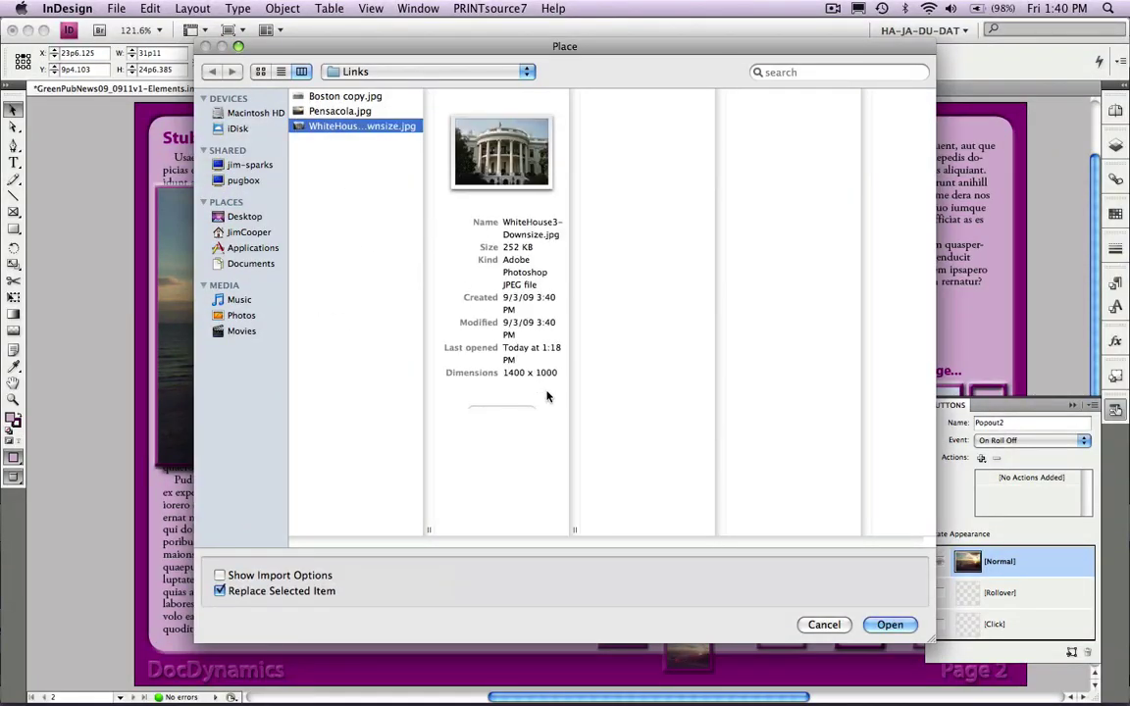
key("Return")
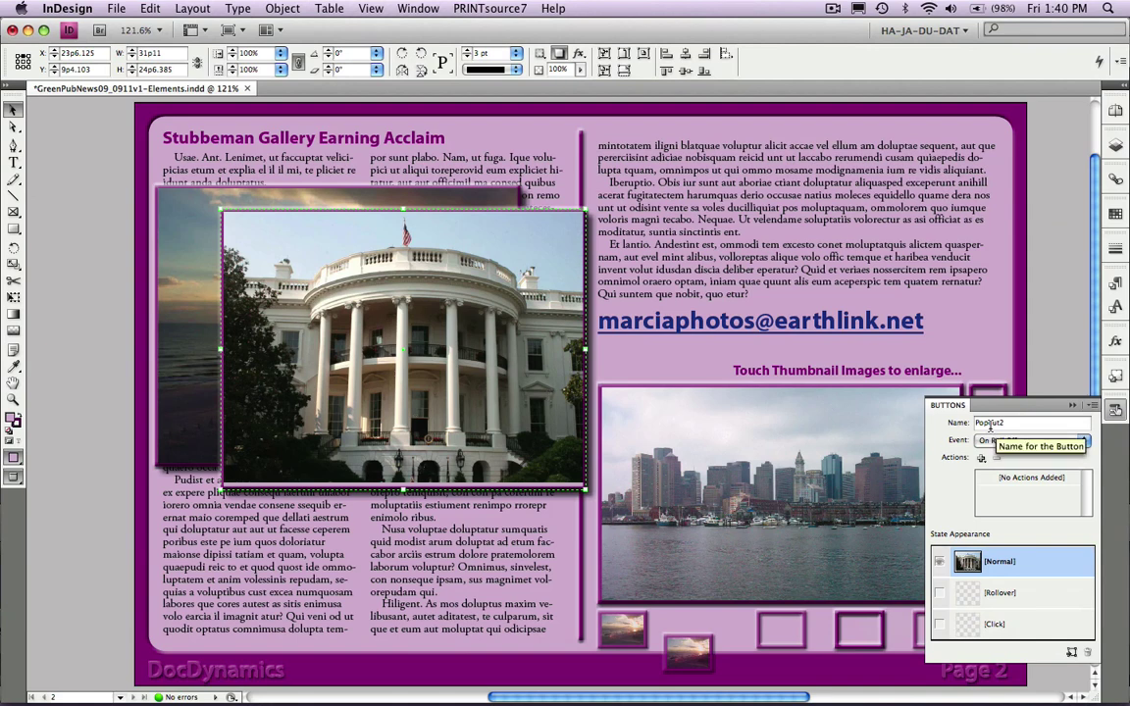
left_click(690, 656)
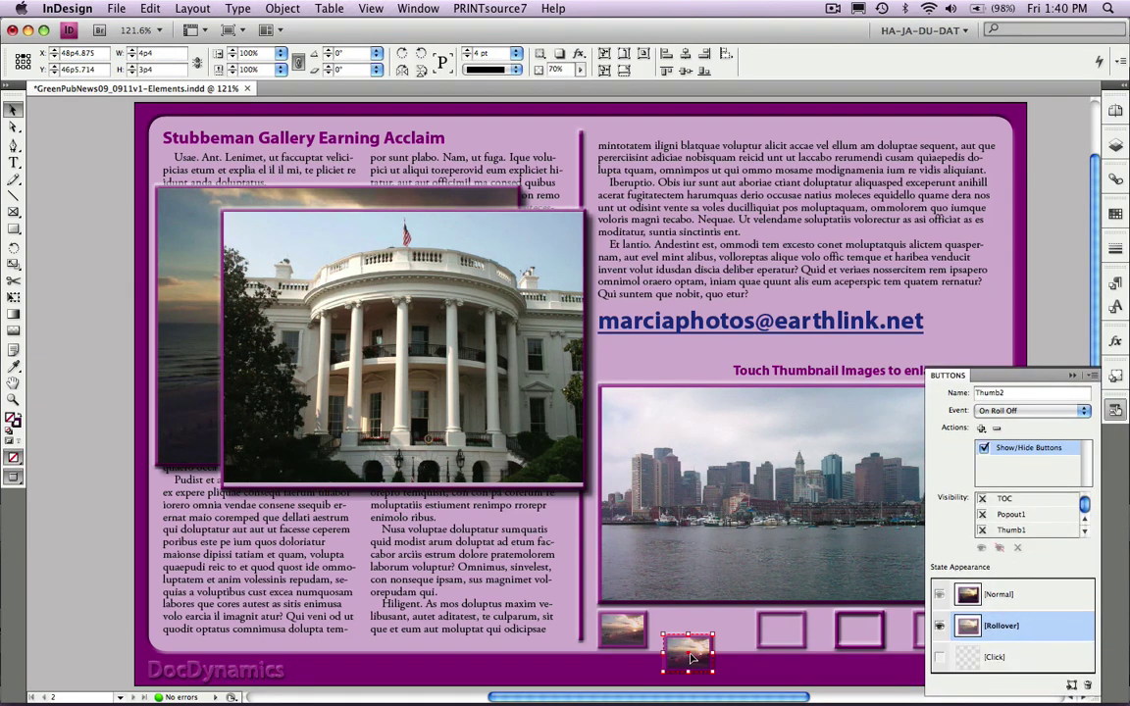
Step: Place the White House photo in the Thumb2 button's Rollover state
key("super+d")
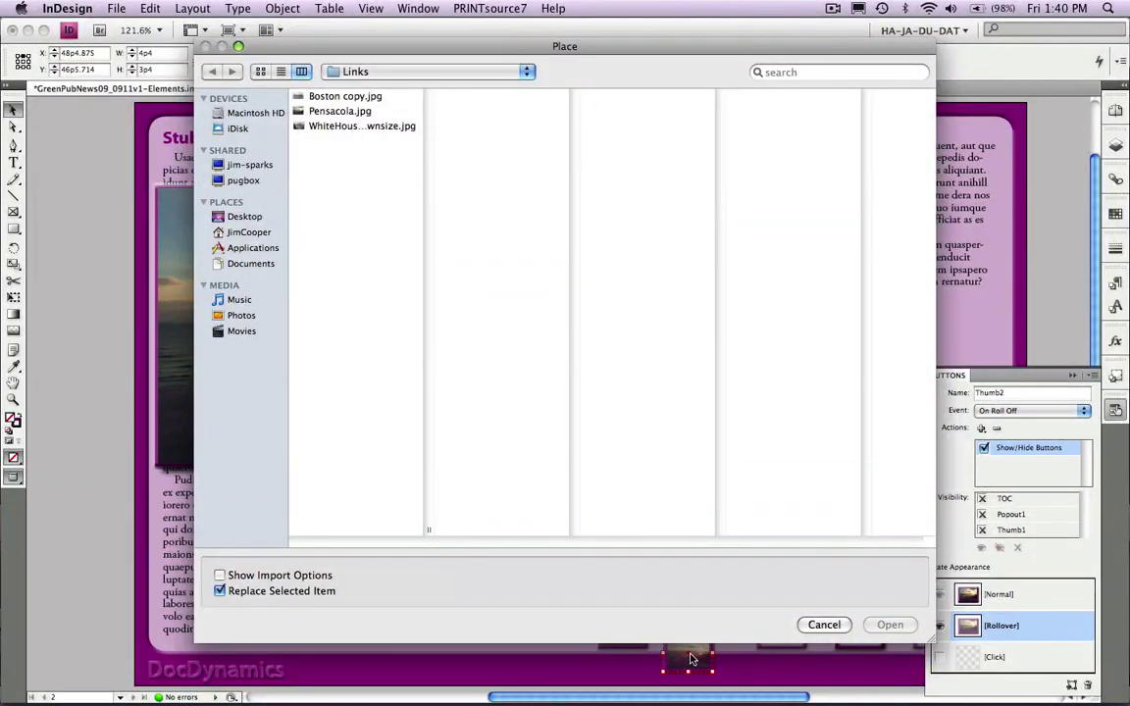
left_click(300, 128)
key("Return")
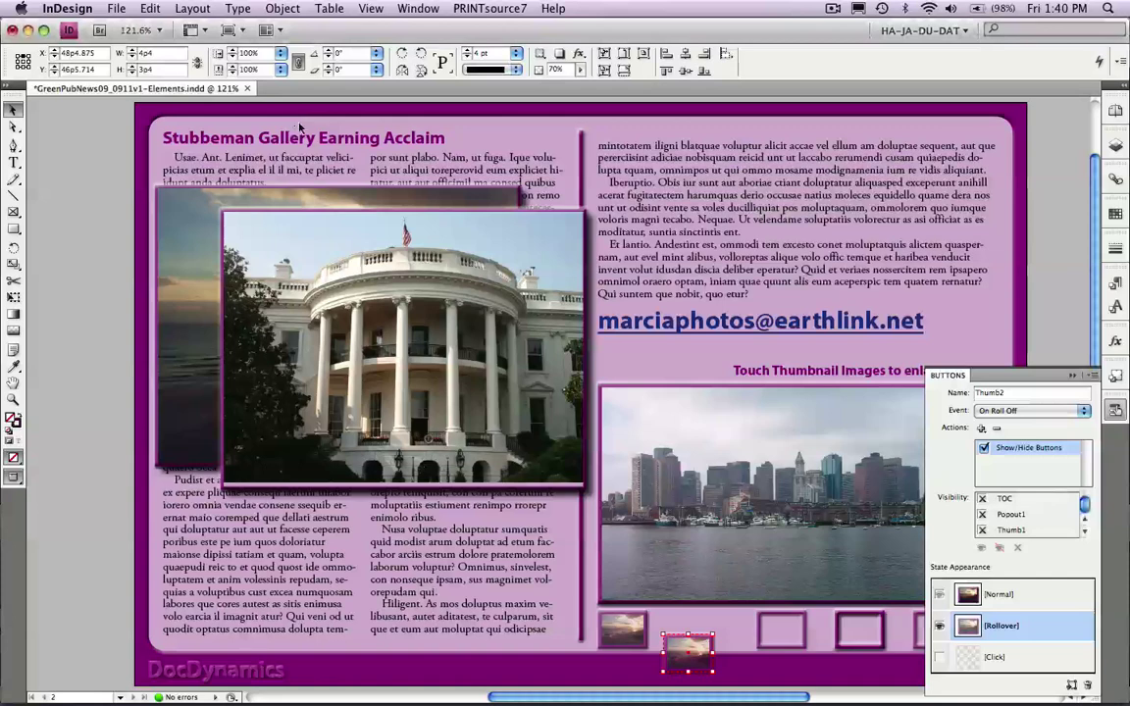
Step: Place the White House photo in Thumb2's Normal state, then deselect the button
left_click(1030, 596)
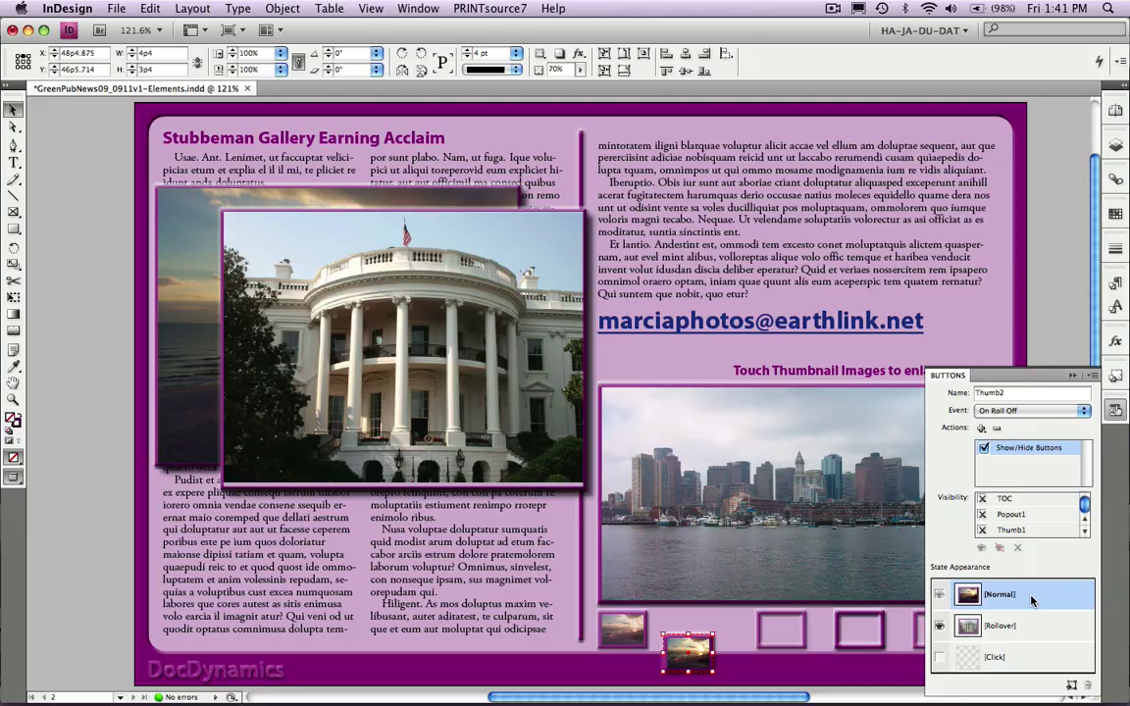
key("super+d")
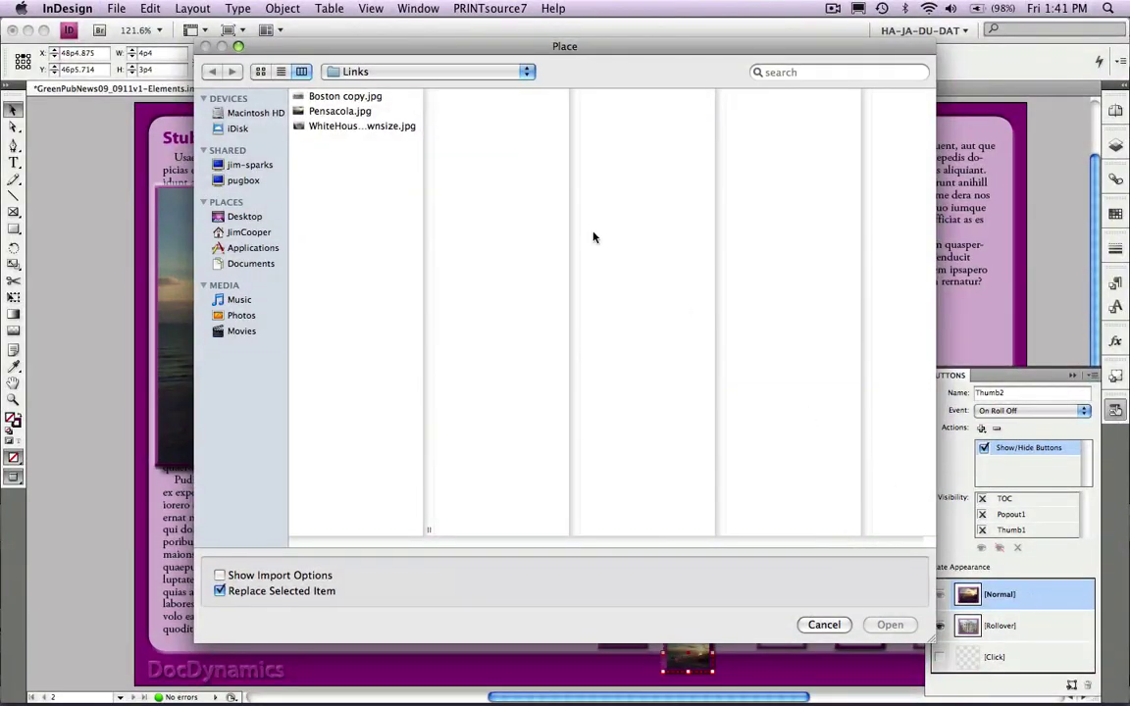
double_click(316, 128)
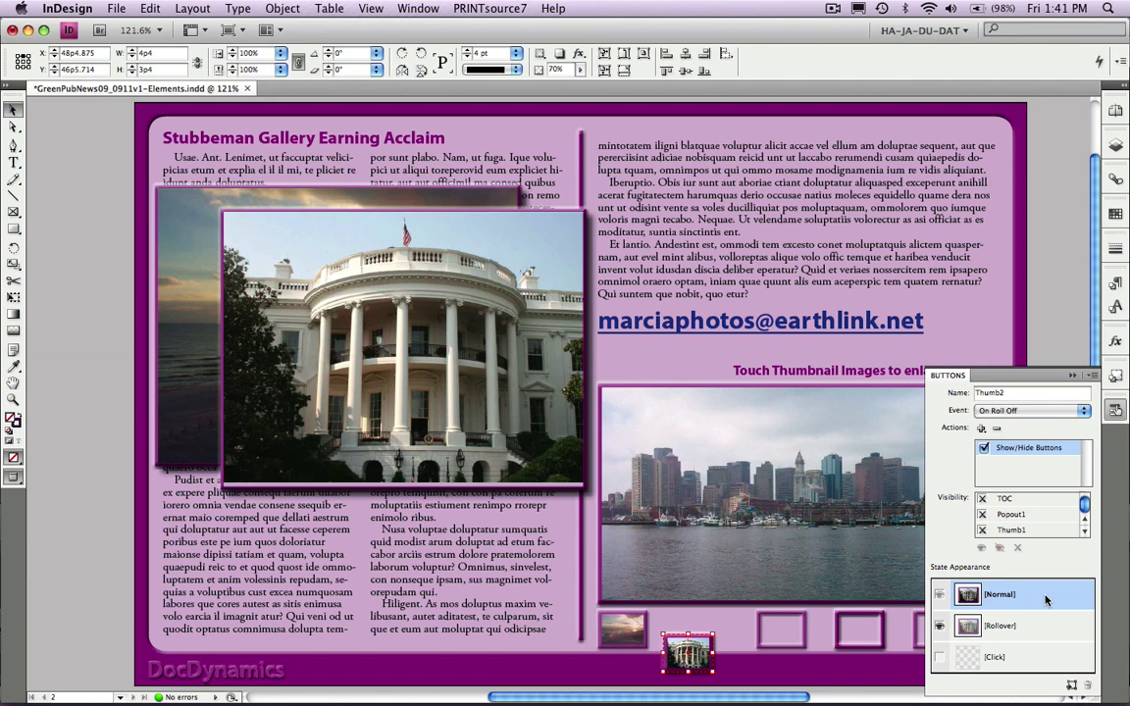
left_click(98, 400)
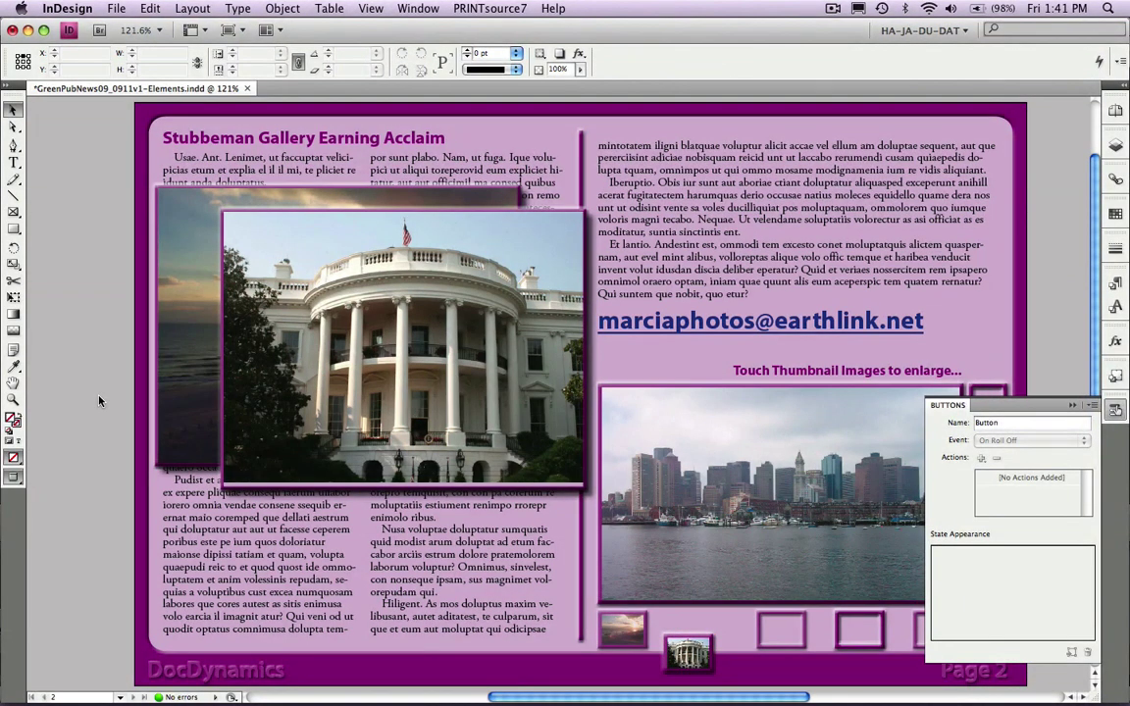
Step: Export page 2 as interactive PDF, replacing GreenPubNews09_0910-Sample.pdf
key("super+e")
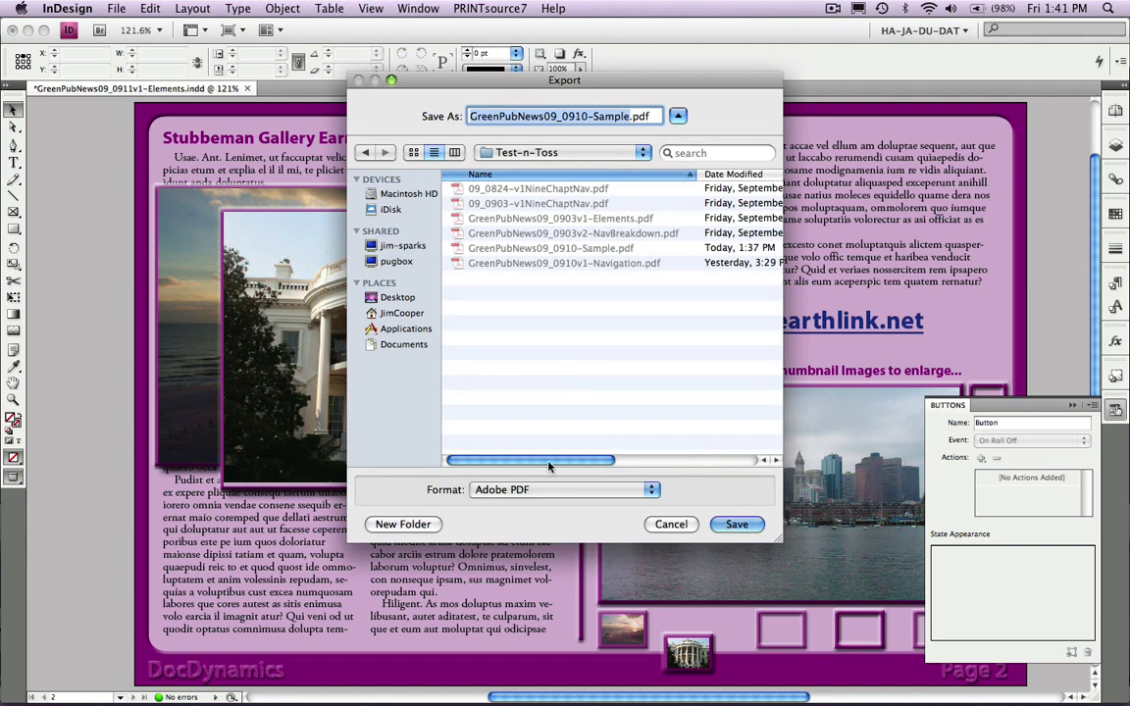
left_click(735, 525)
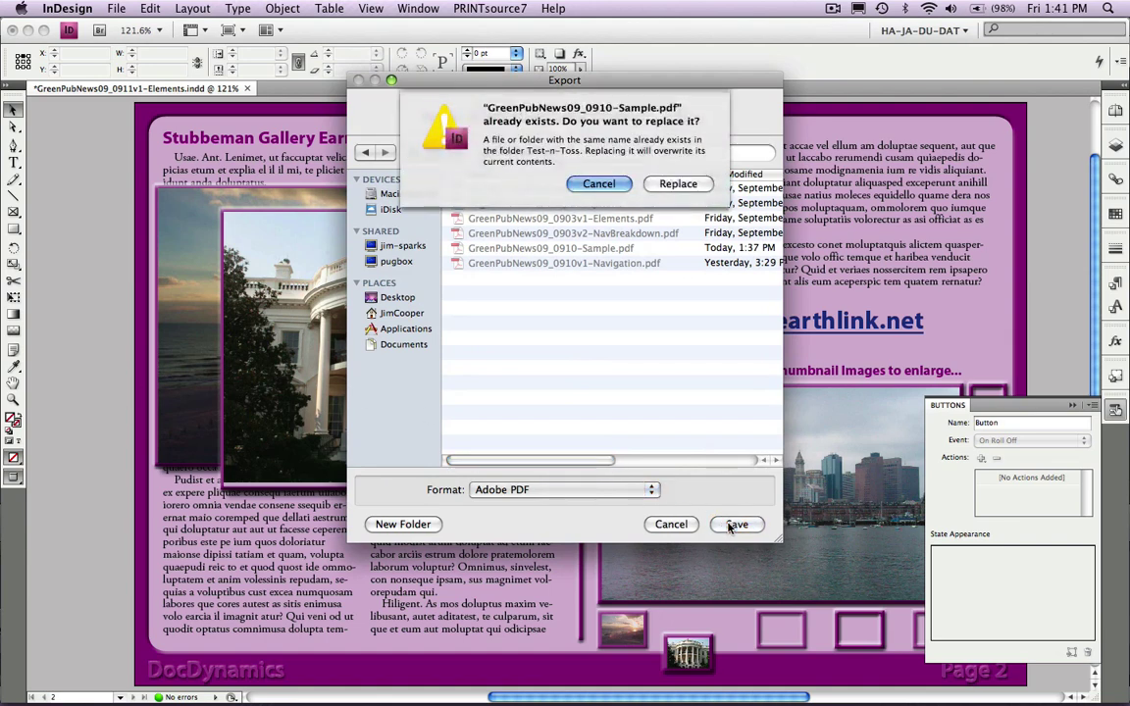
left_click(679, 186)
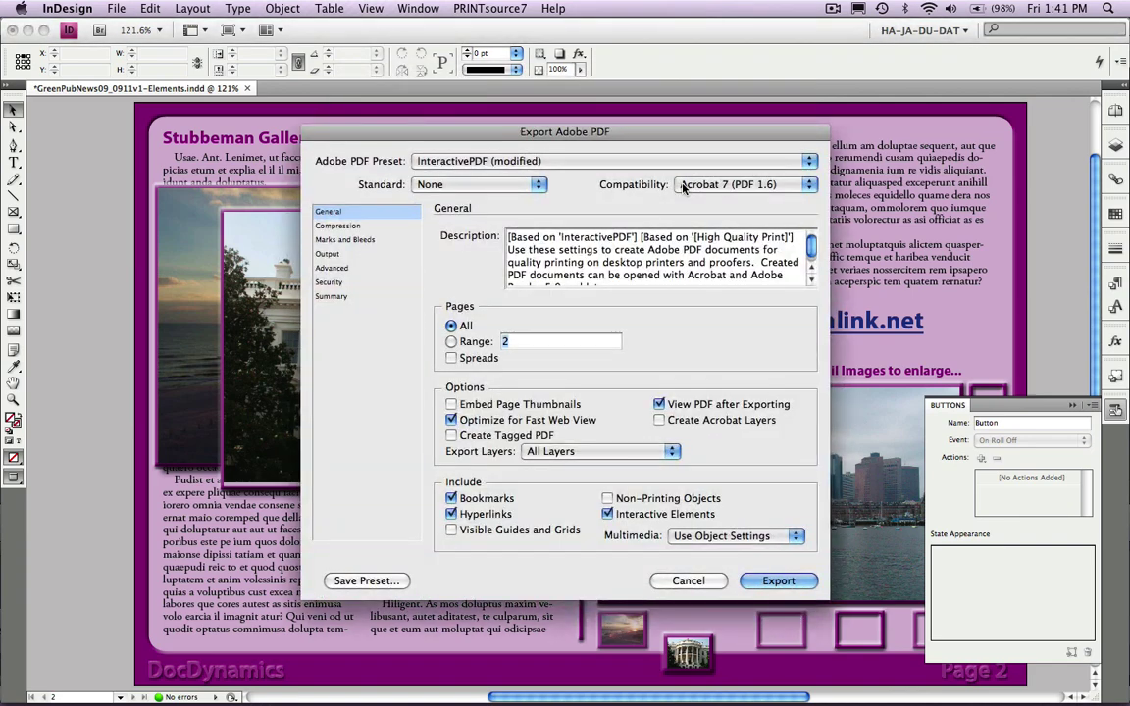
left_click(776, 581)
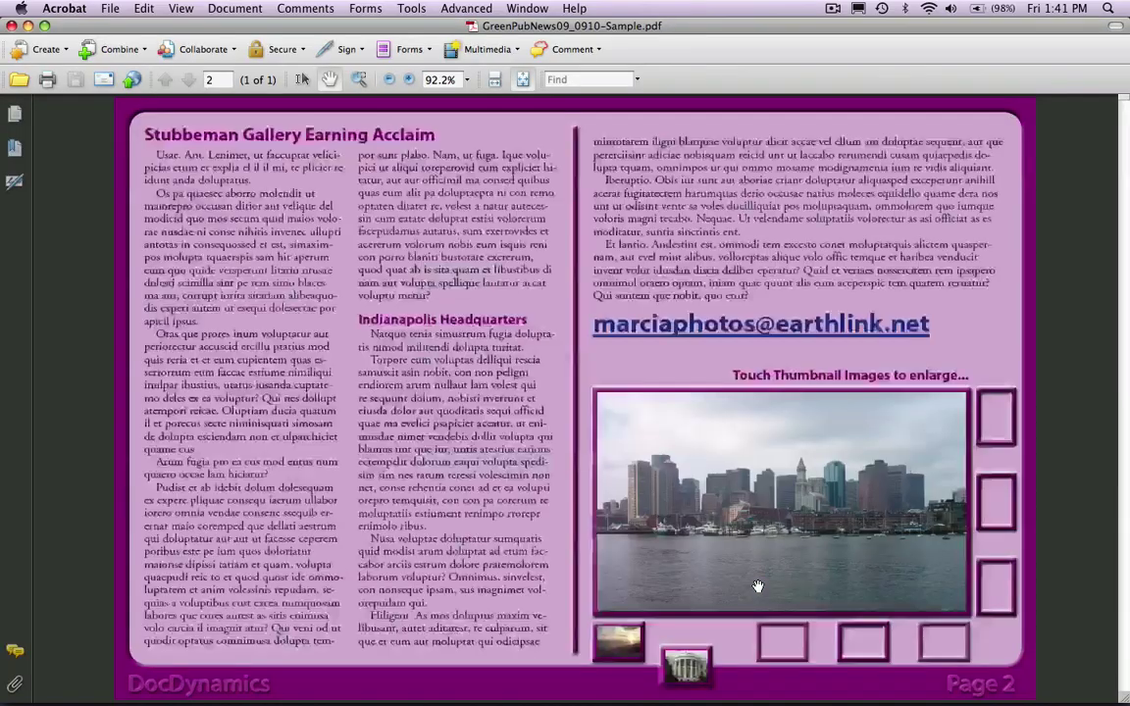
mouse_move(689, 673)
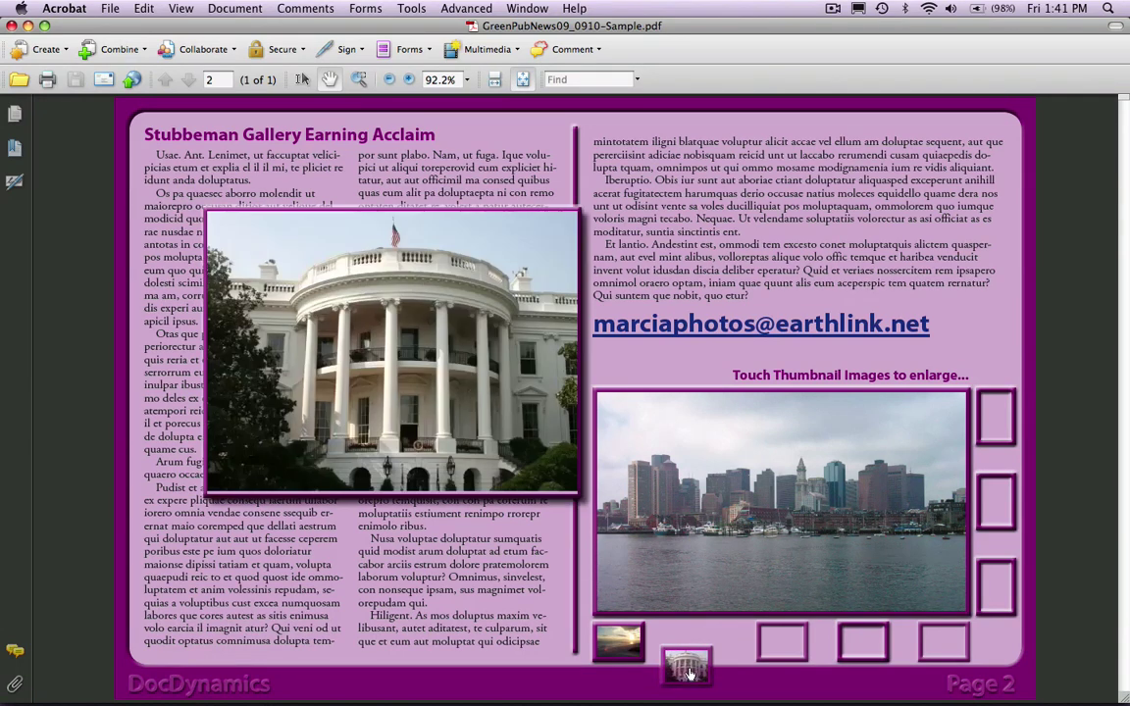
mouse_move(618, 632)
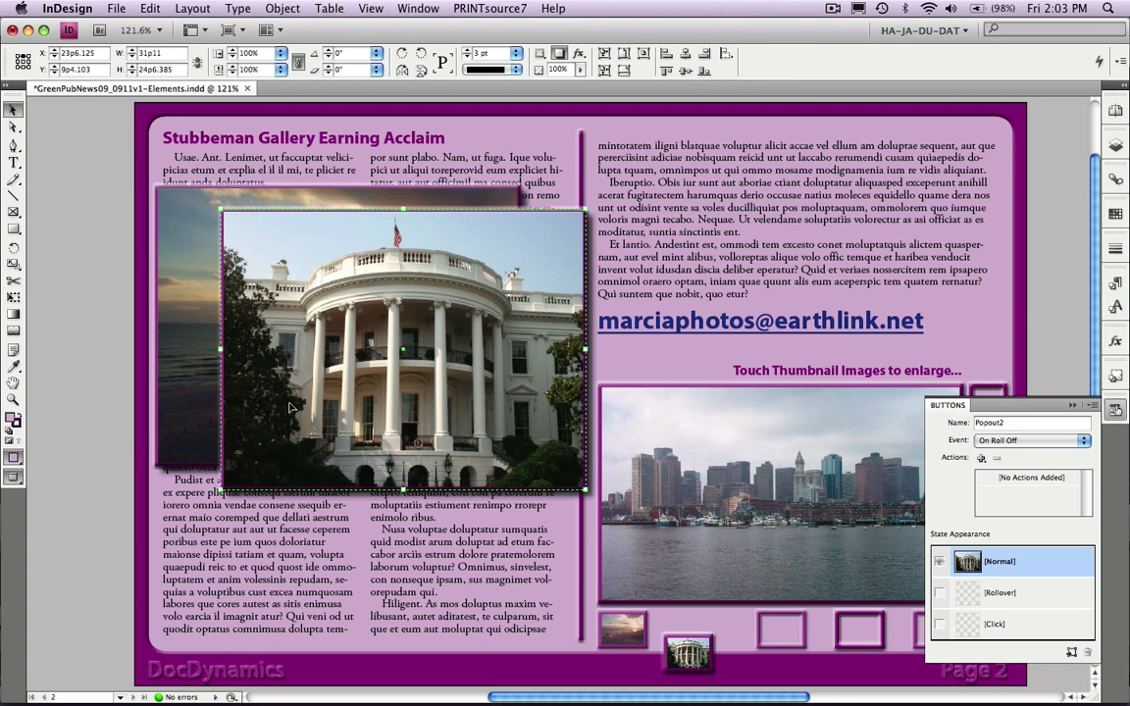
Step: Move Popout2 right of the sunset photo and align Thumb2 with the other thumbnails
left_click_drag(291, 407, 634, 393)
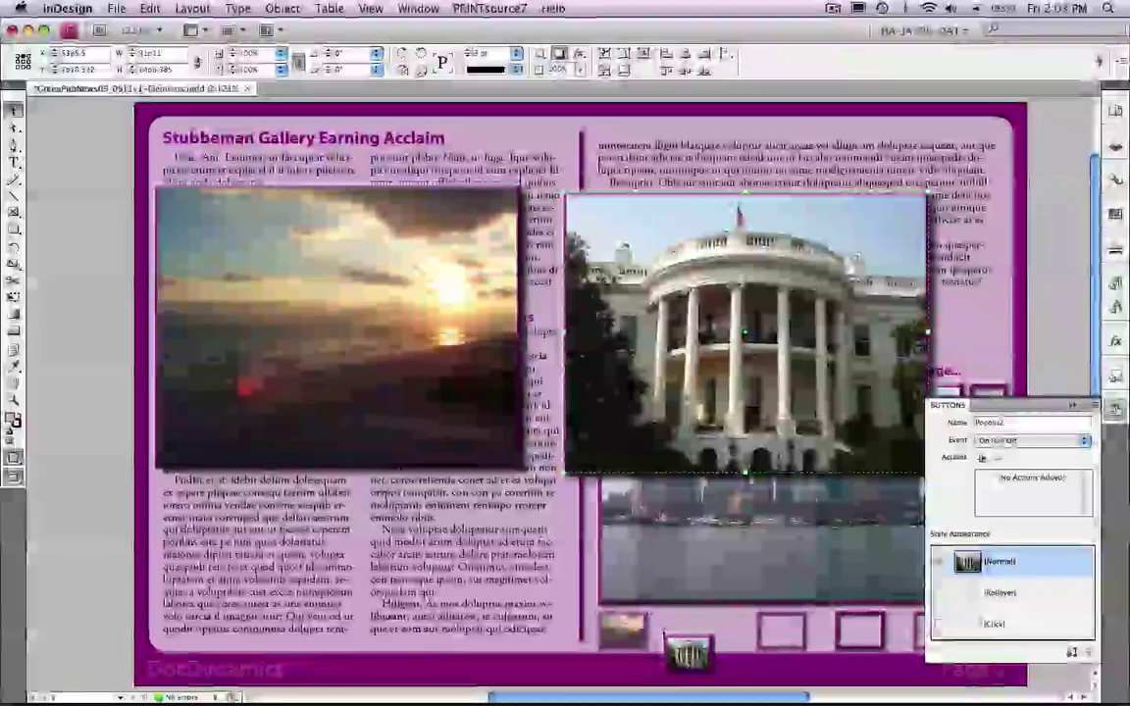
left_click(673, 649)
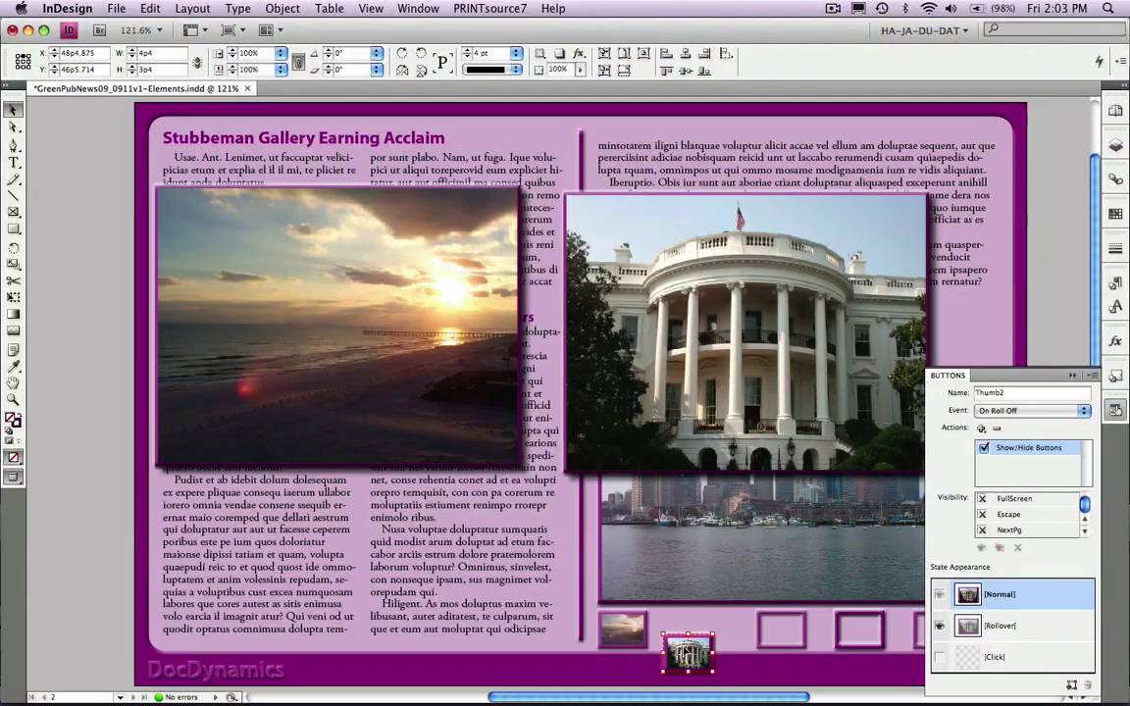
left_click_drag(687, 649, 711, 609)
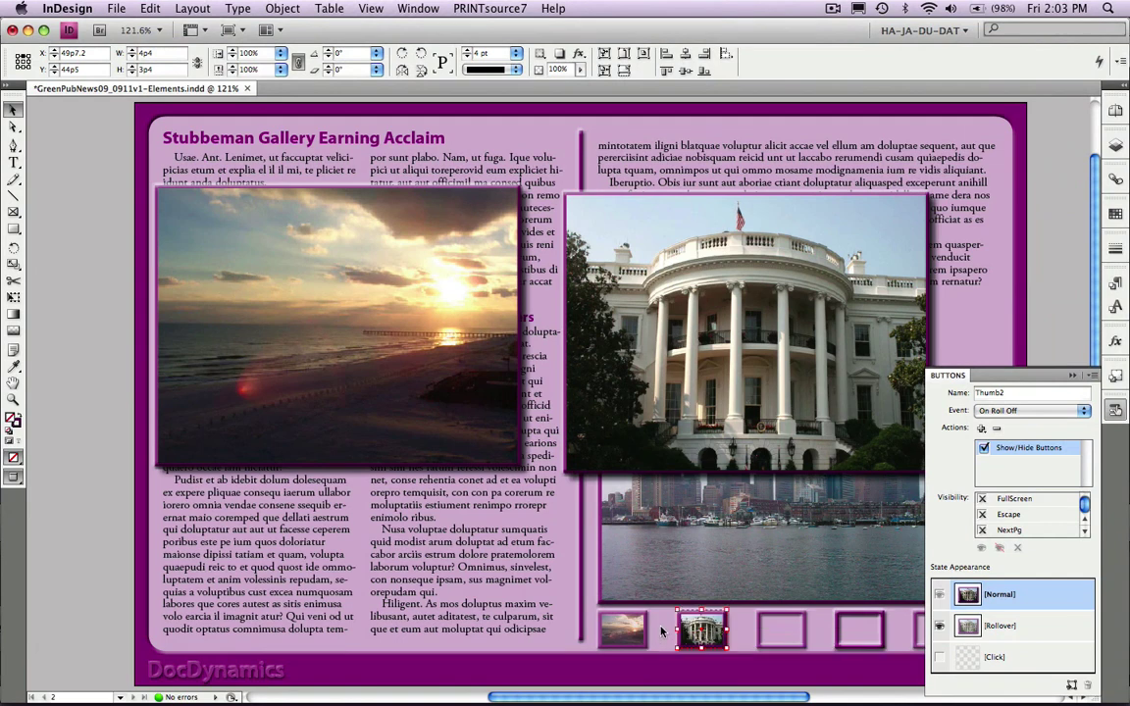
left_click(719, 302)
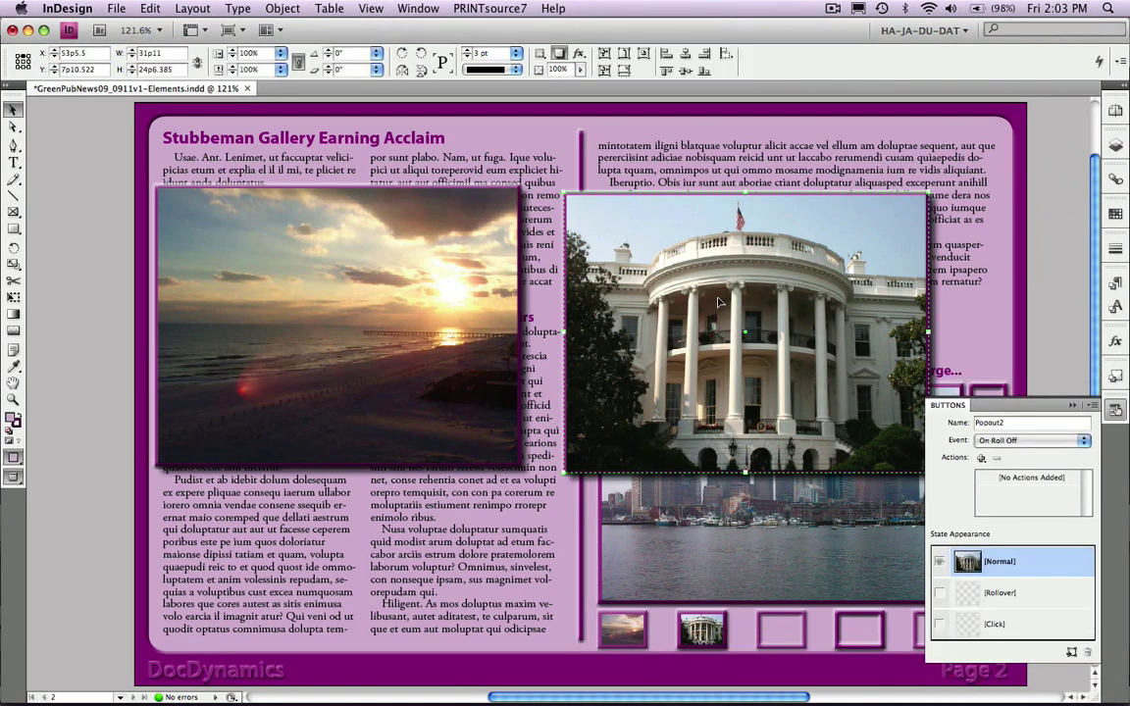
Step: Toggle the Popouts layer's visibility off and back on in the Layers panel
key("F7")
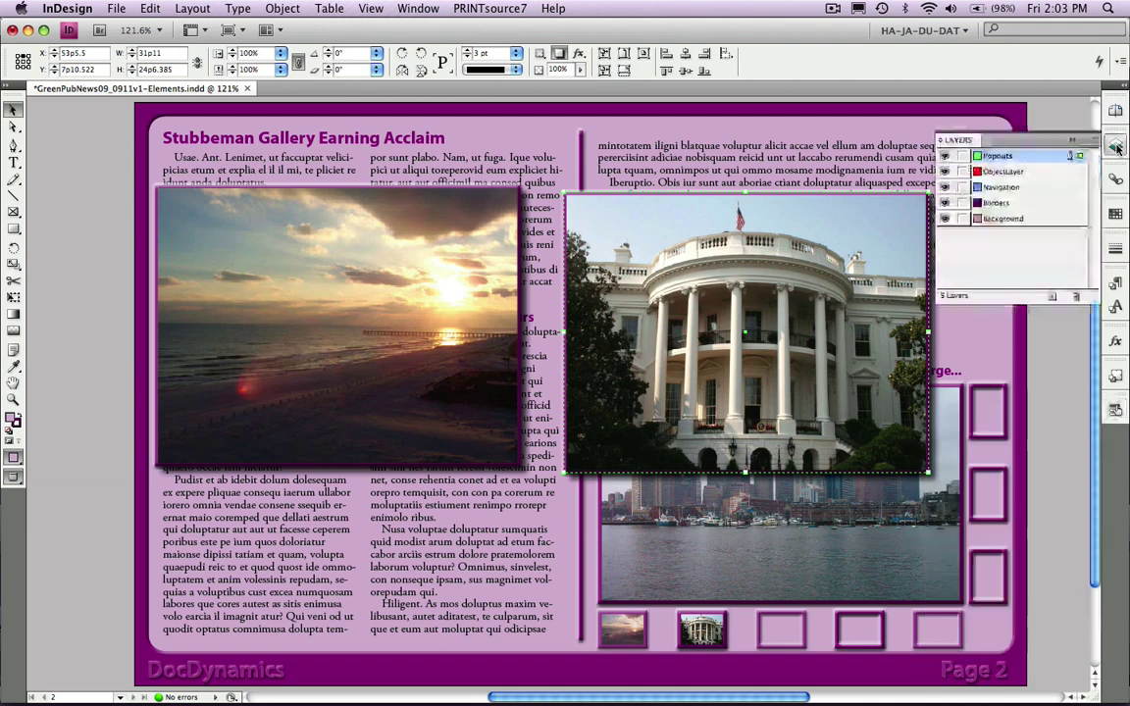
left_click(945, 157)
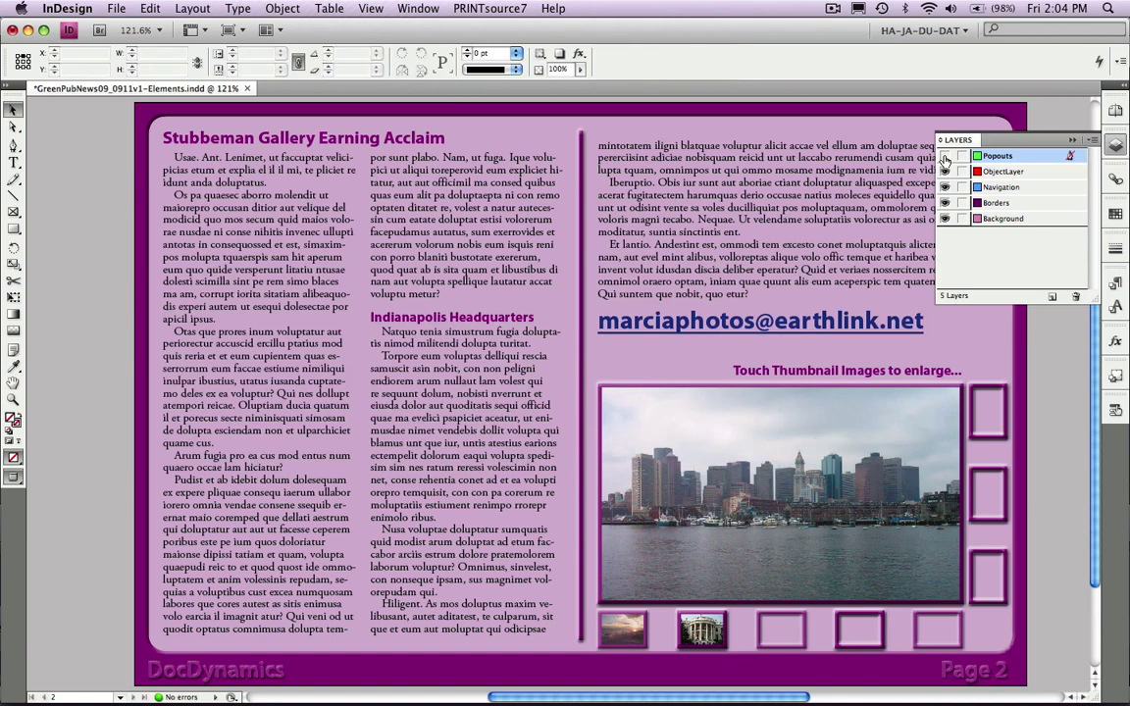
left_click(945, 157)
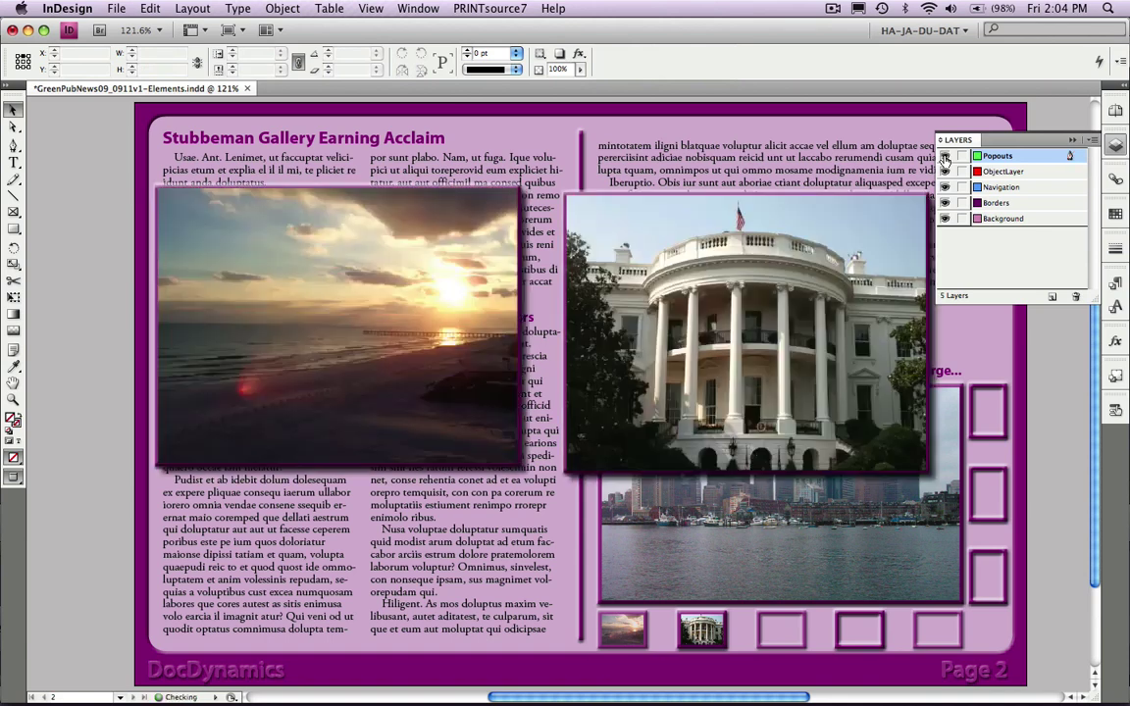
Step: Select the enlarged sunset image together with its thumbnail and start a new document
left_click(433, 396)
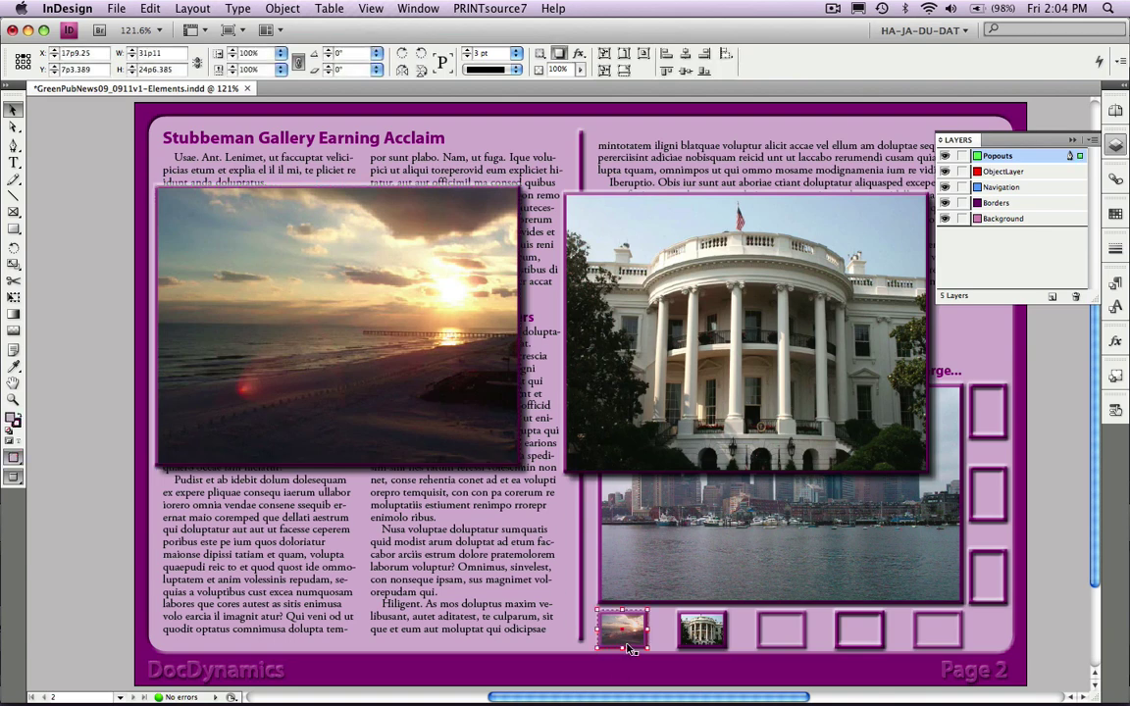
left_click(628, 648)
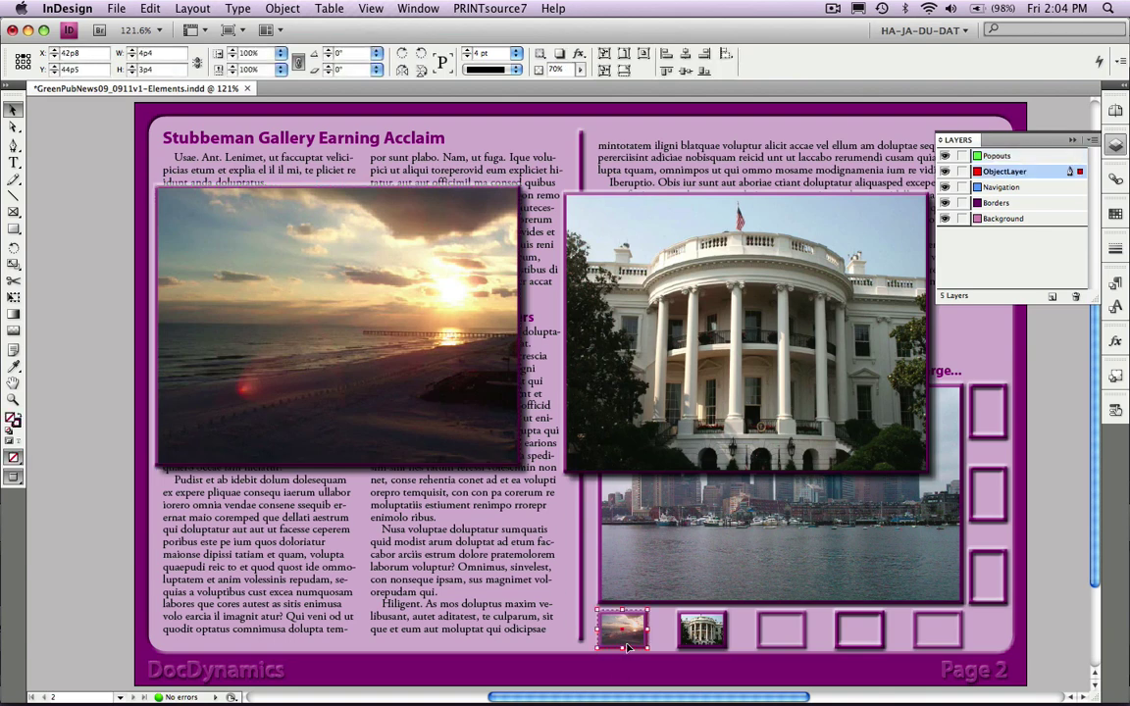
left_click(394, 447, "shift")
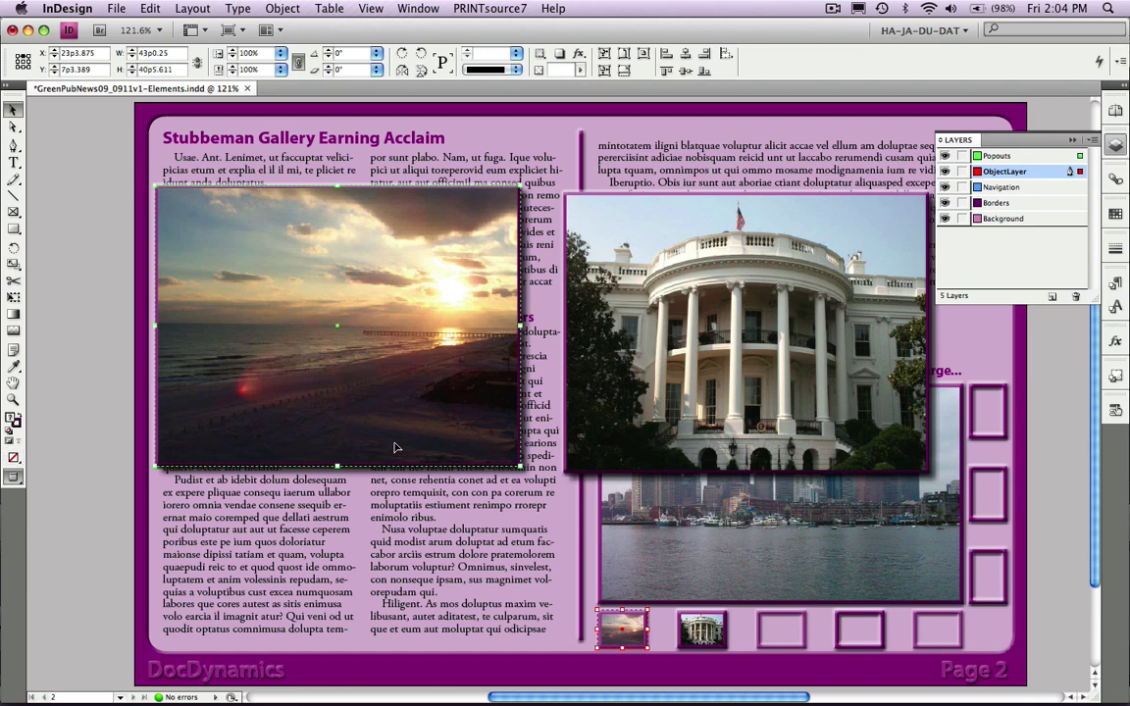
key("super+n")
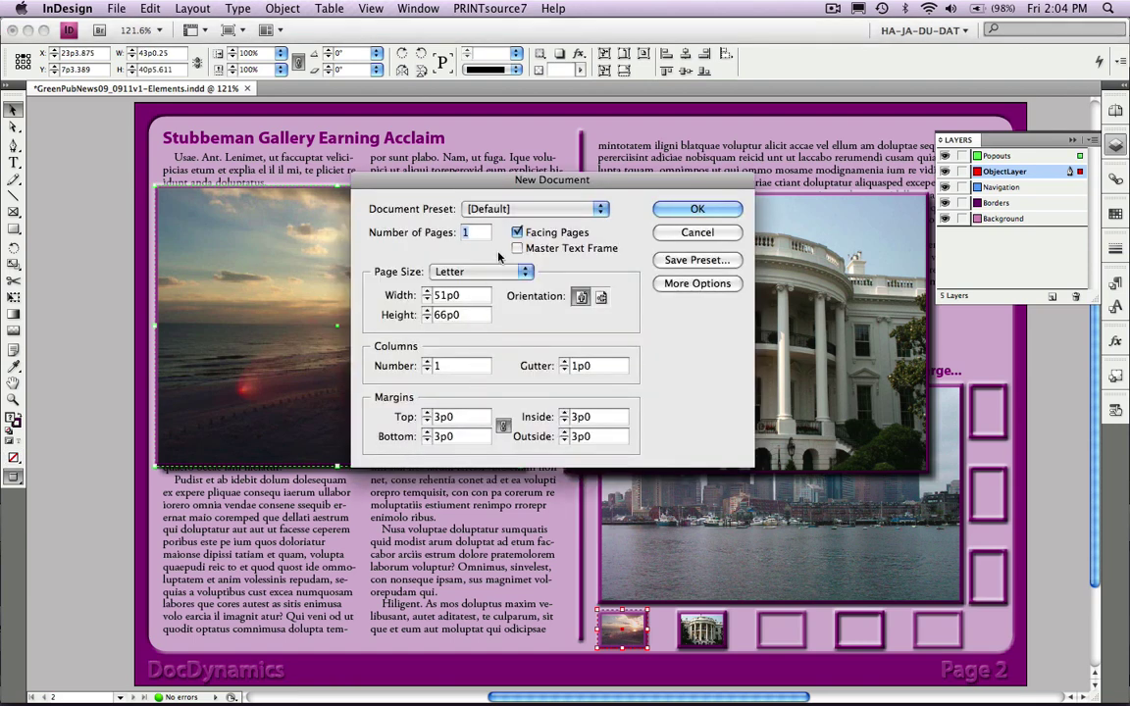
Step: Create a landscape, single-page document with Facing Pages turned off
left_click(516, 232)
left_click(600, 296)
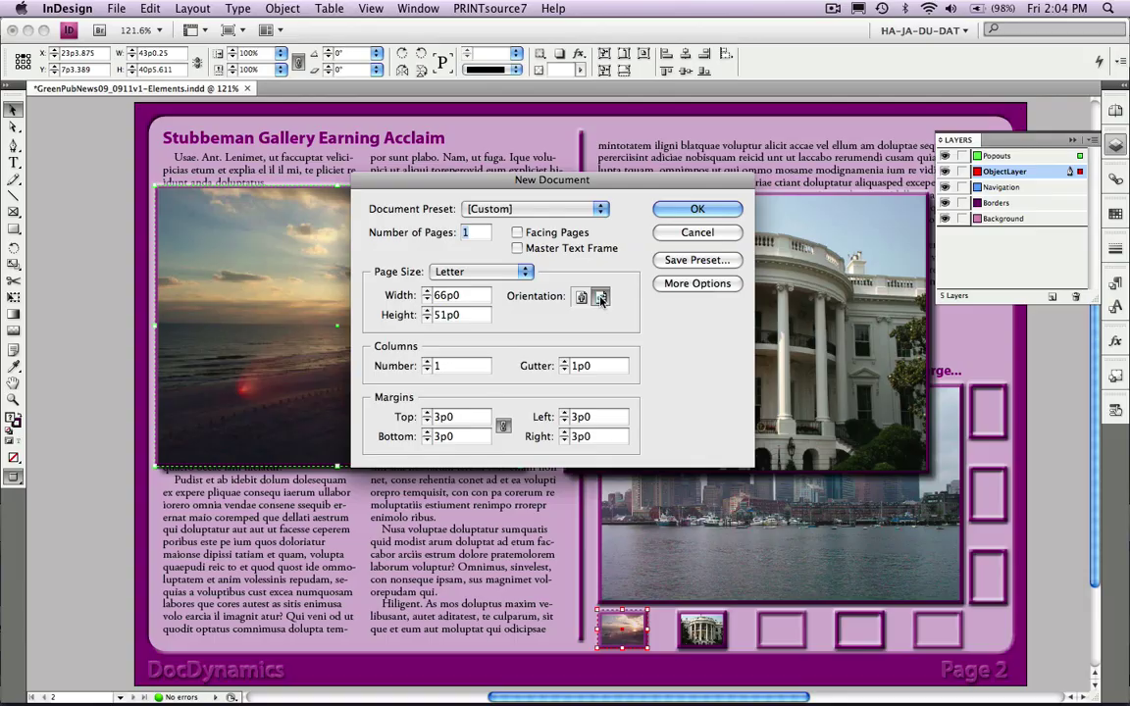
left_click(679, 210)
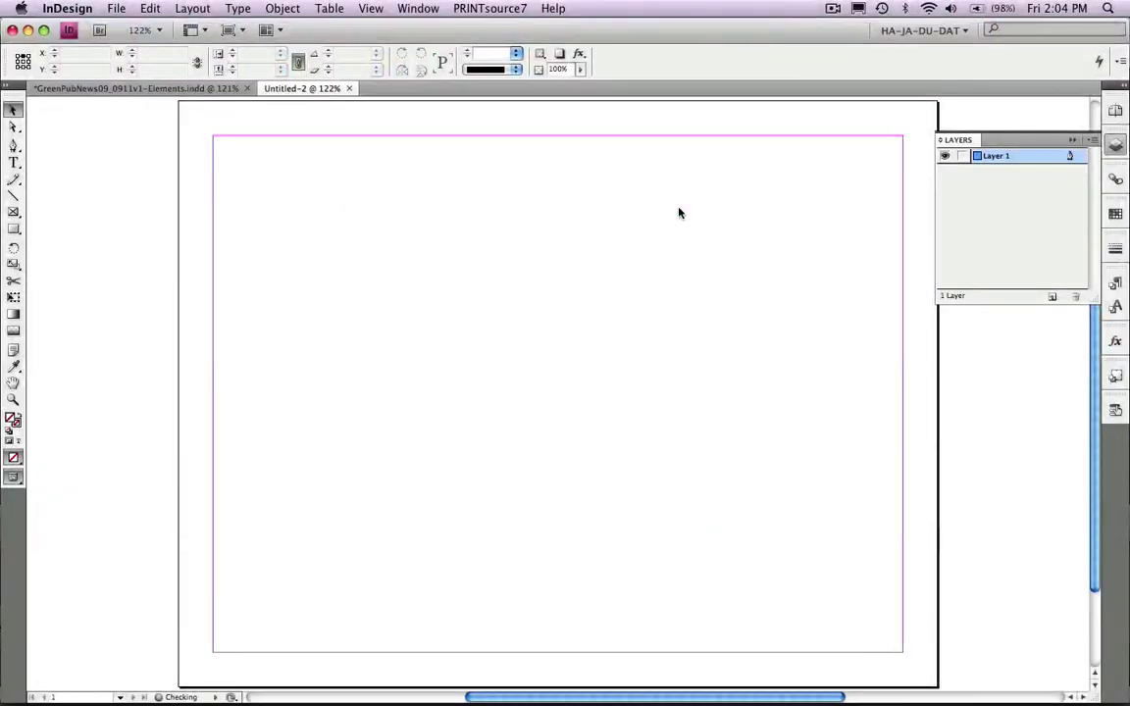
Step: Paste in Place the sunset popout and thumbnail, and check the Popout3 and Thumb3 button settings
key("super+alt+shift+v")
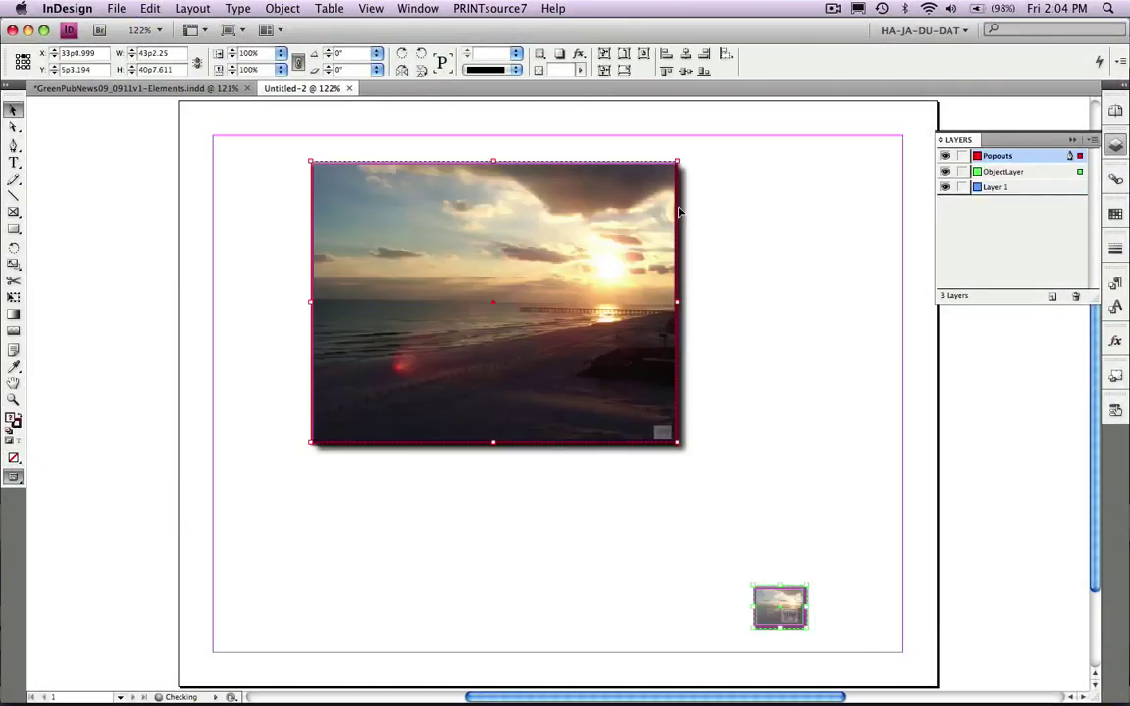
left_click(780, 383)
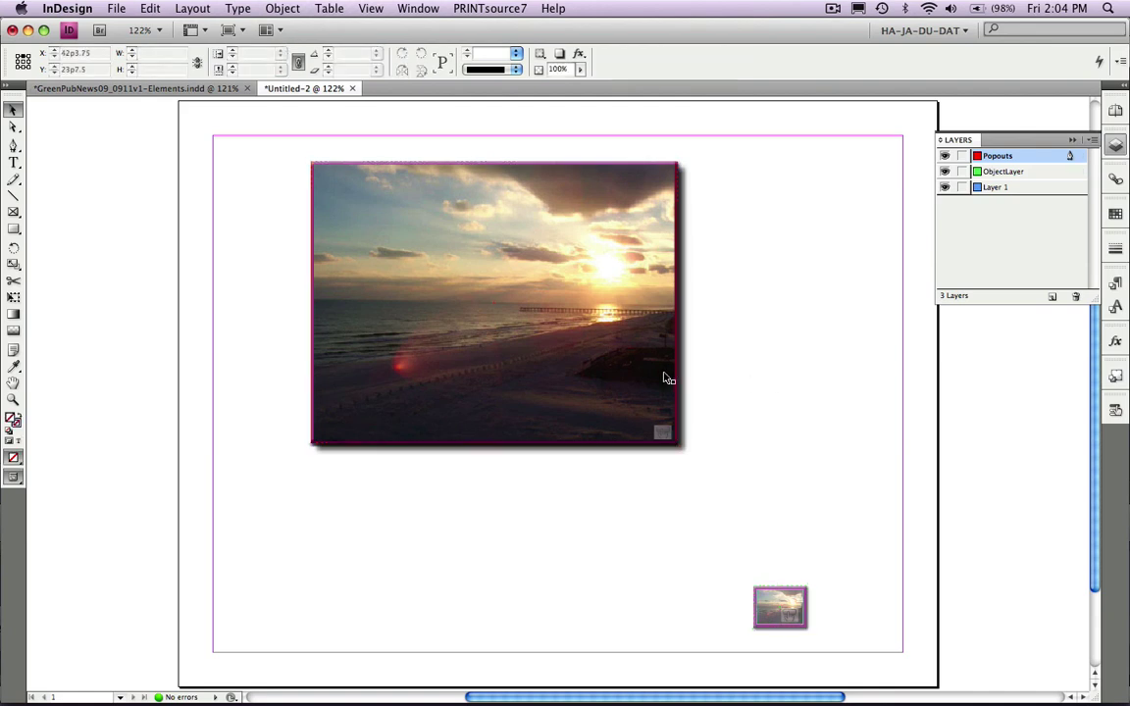
left_click(608, 341)
left_click(1114, 410)
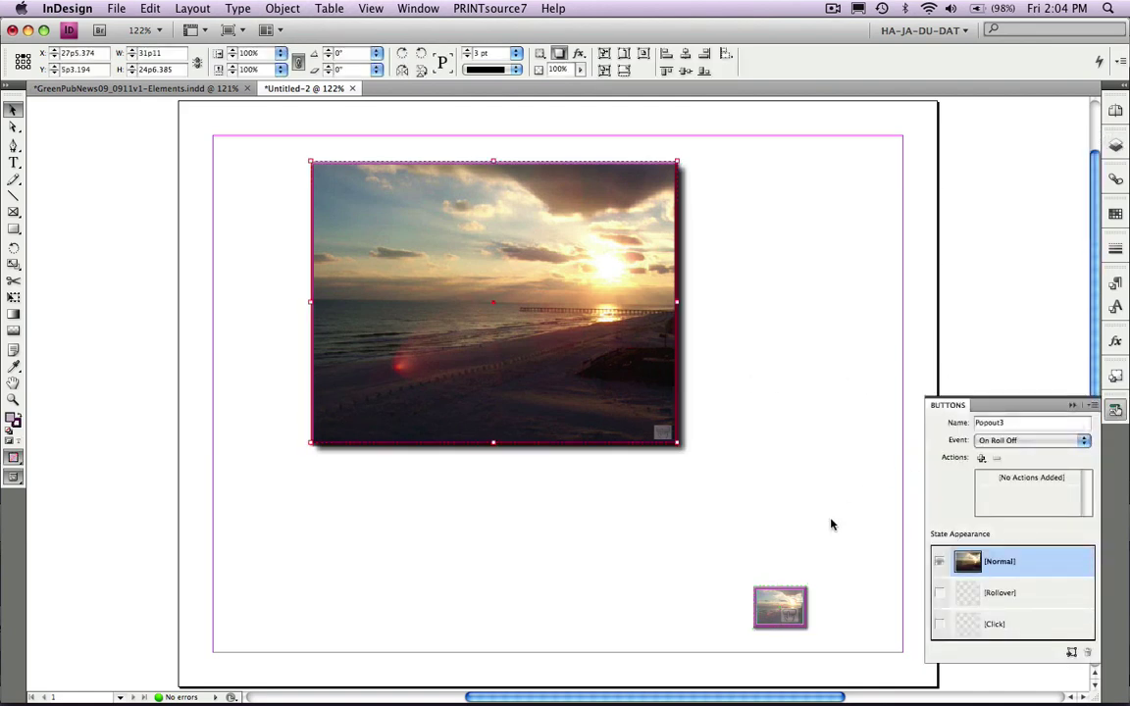
left_click(779, 604)
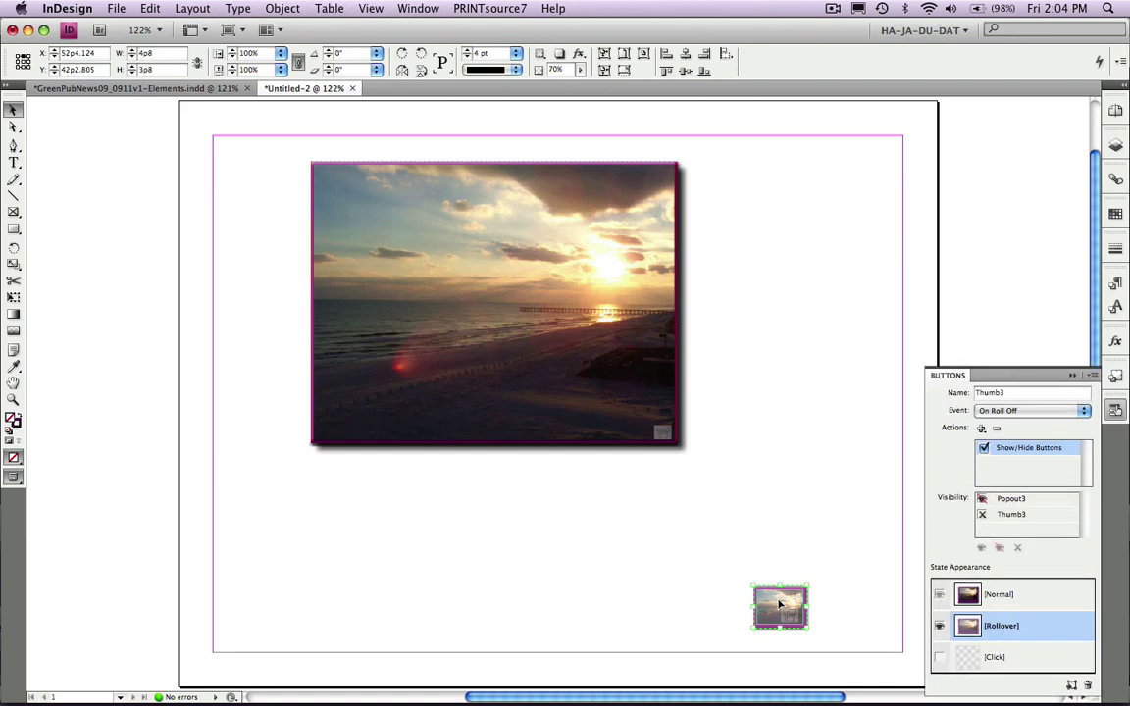
left_click(878, 470)
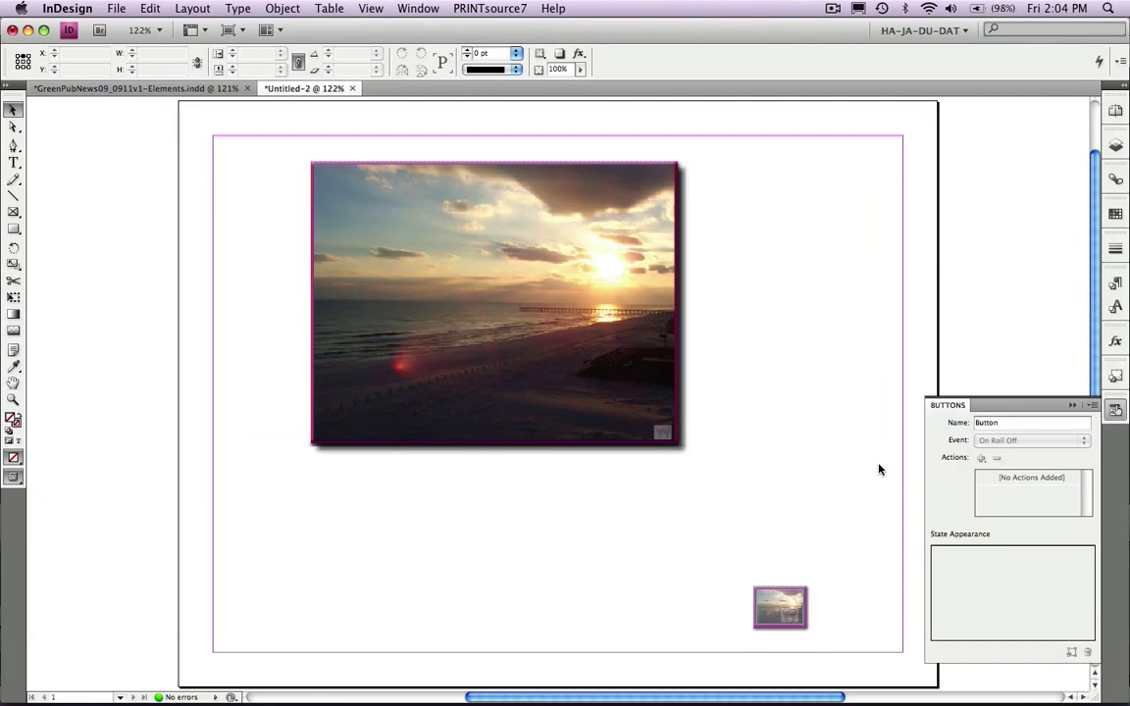